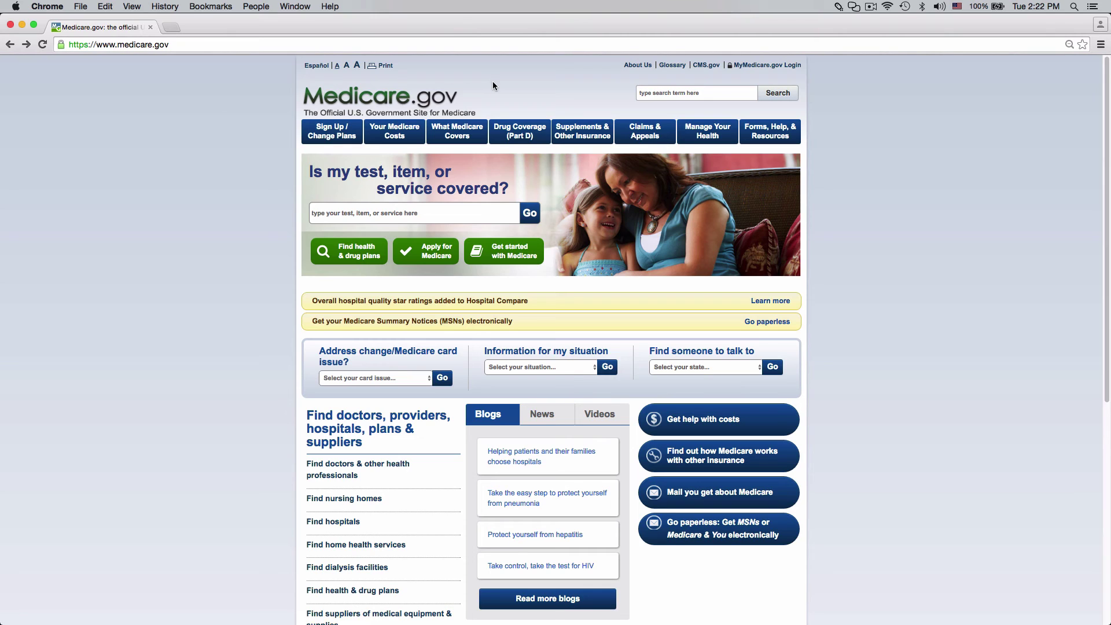
Step: Open the health and drug plan finder from the Drug Coverage (Part D) topics, and return to the home page
click(252, 123)
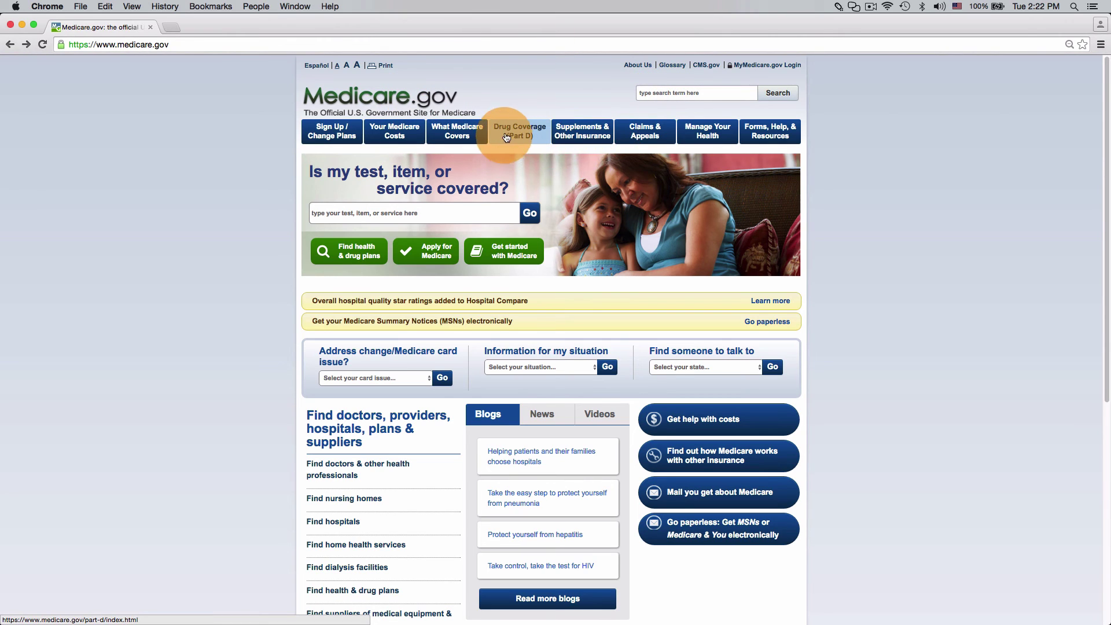
mouse_move(512, 135)
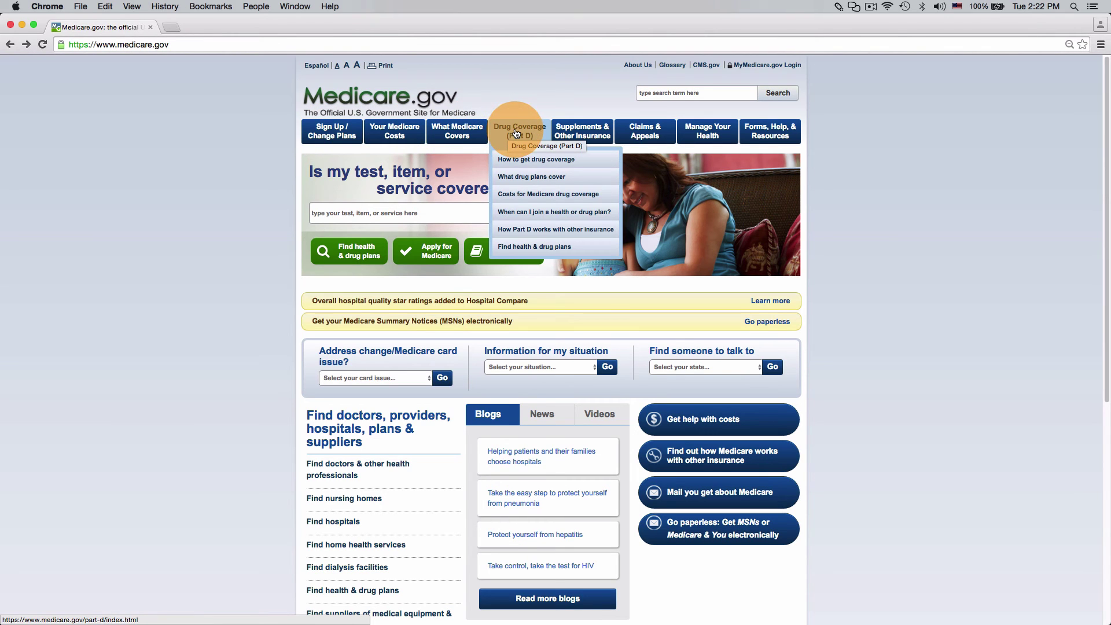
click(523, 249)
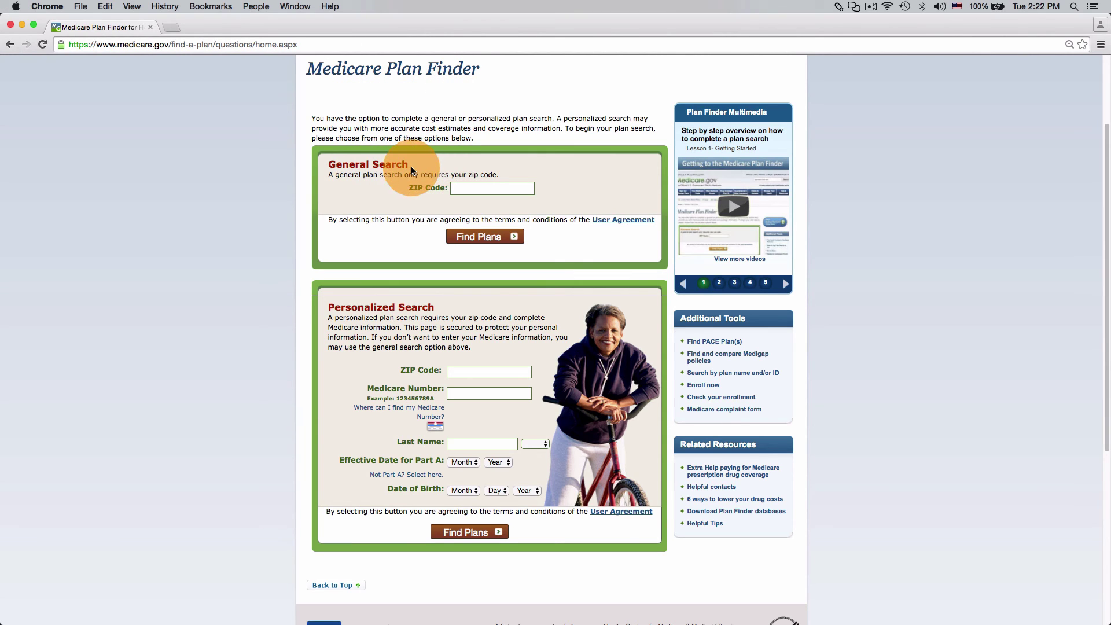
click(464, 188)
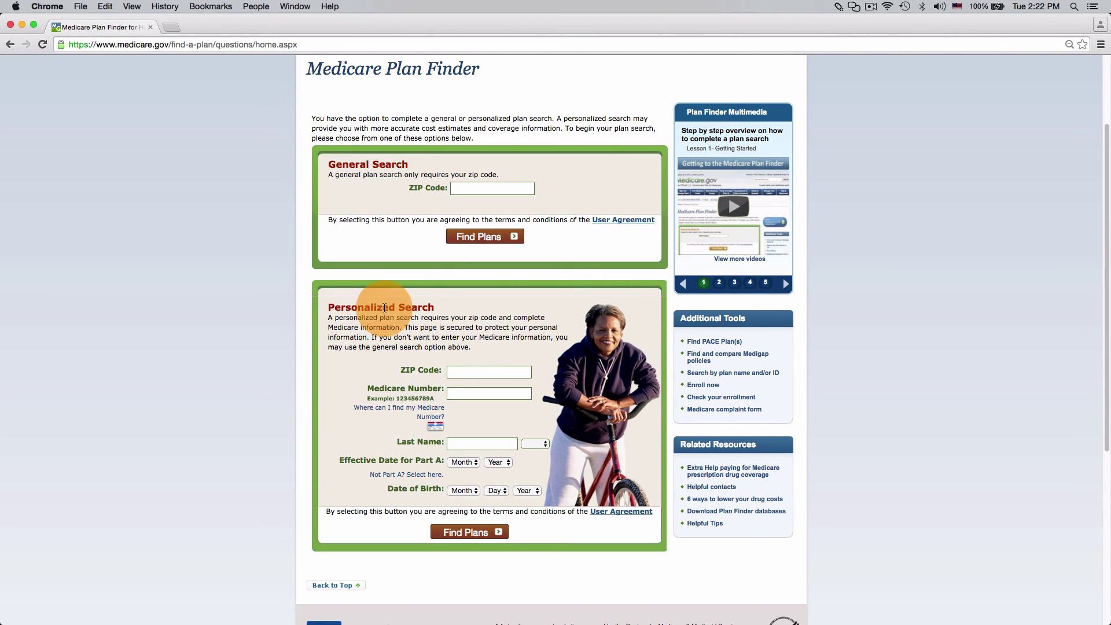
click(11, 44)
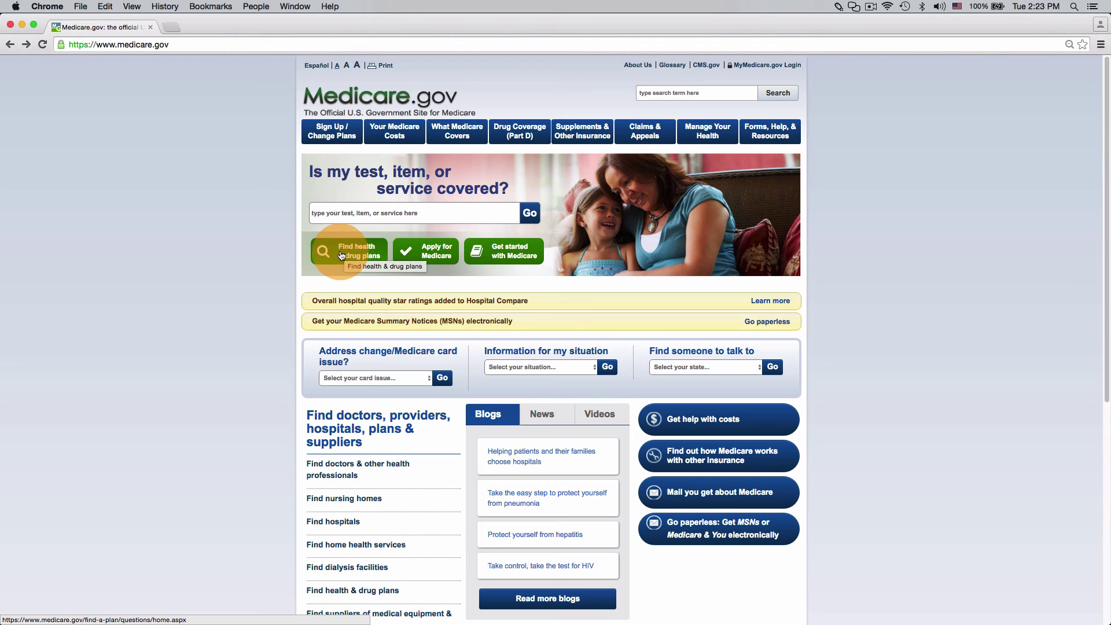
Step: Open the health and drug plan finder from the home page and run a General Search for ZIP code 80924
click(345, 255)
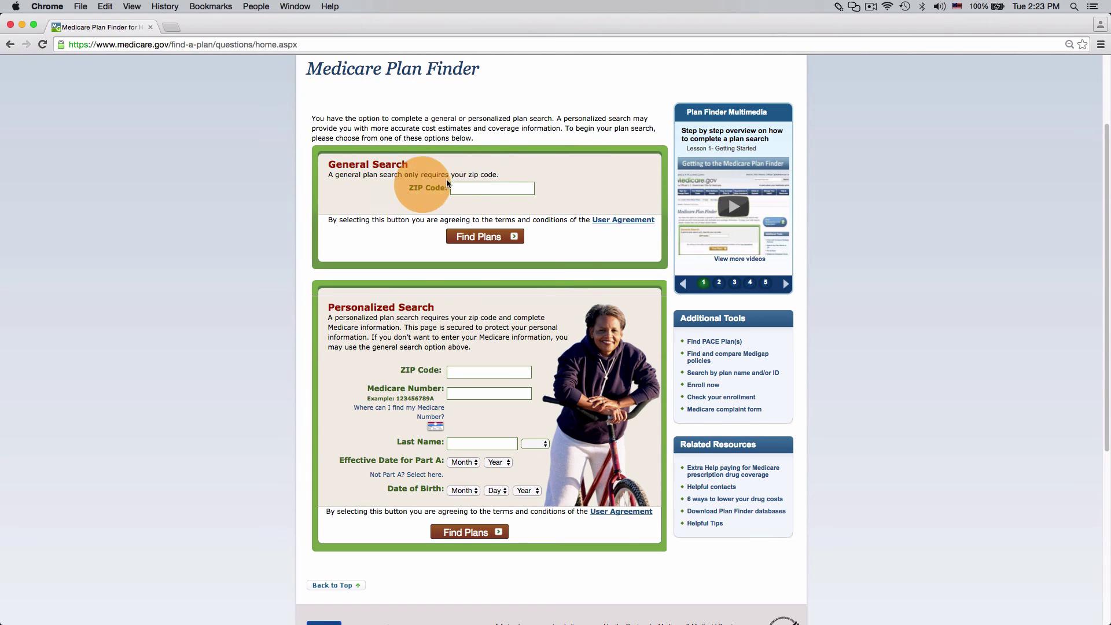
click(489, 189)
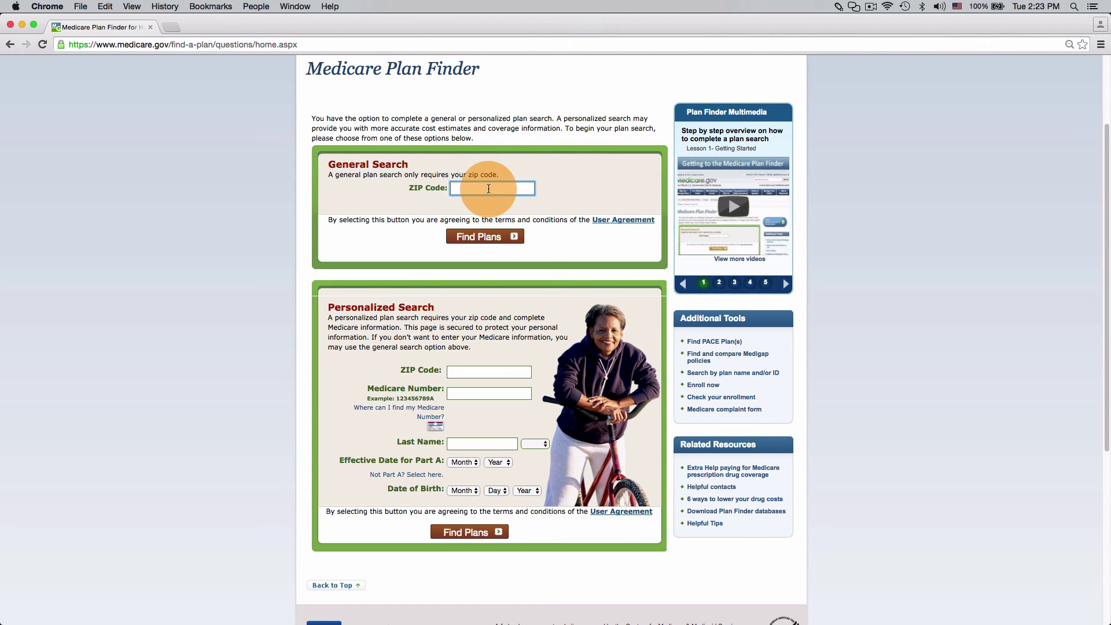
text(80924)
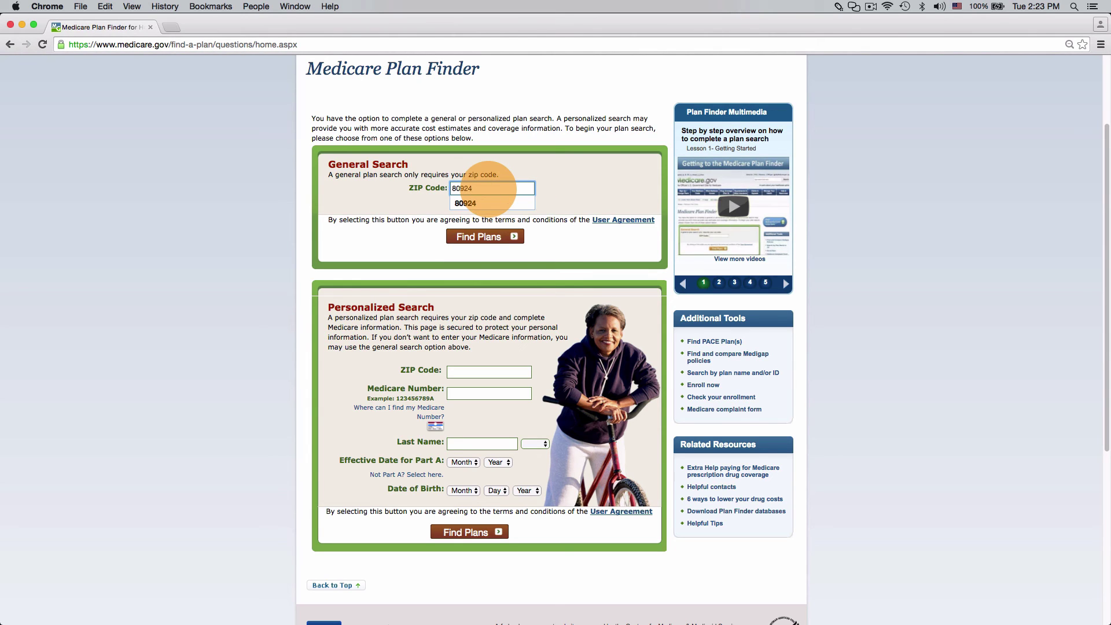
click(487, 235)
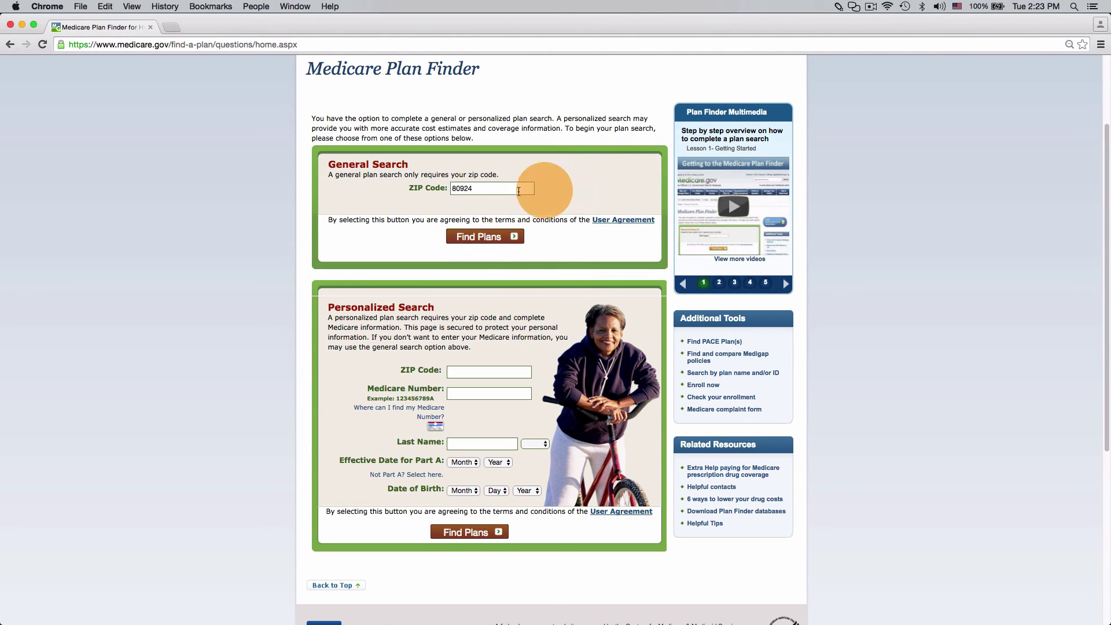
click(493, 238)
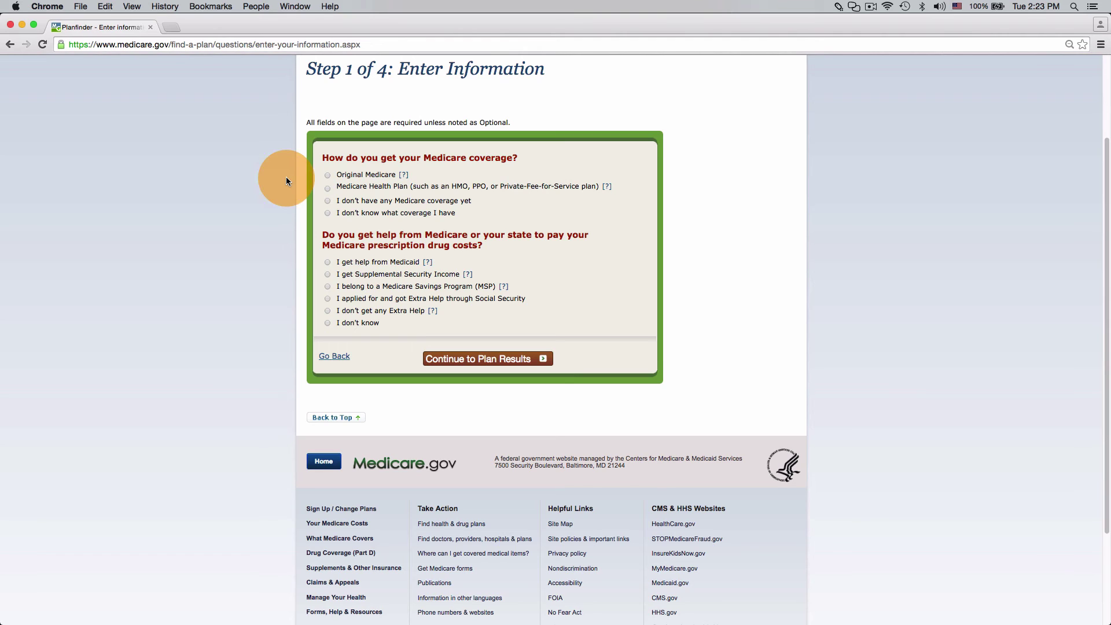
Step: Answer Original Medicare for the coverage and "I don't know" for help with drug costs, and continue to the plan results
click(327, 176)
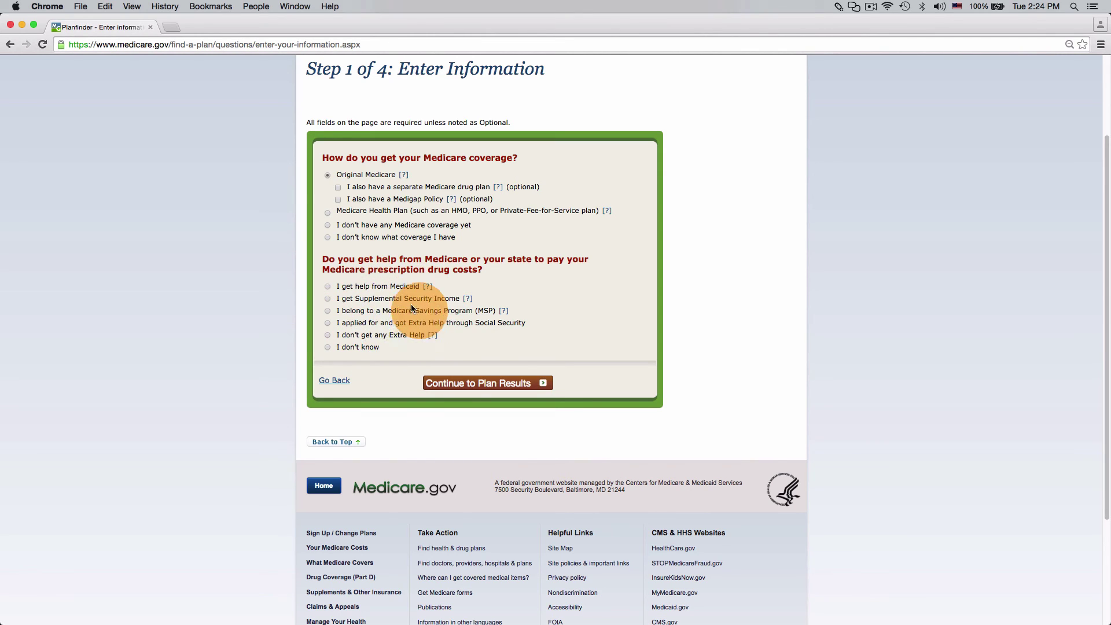
click(328, 348)
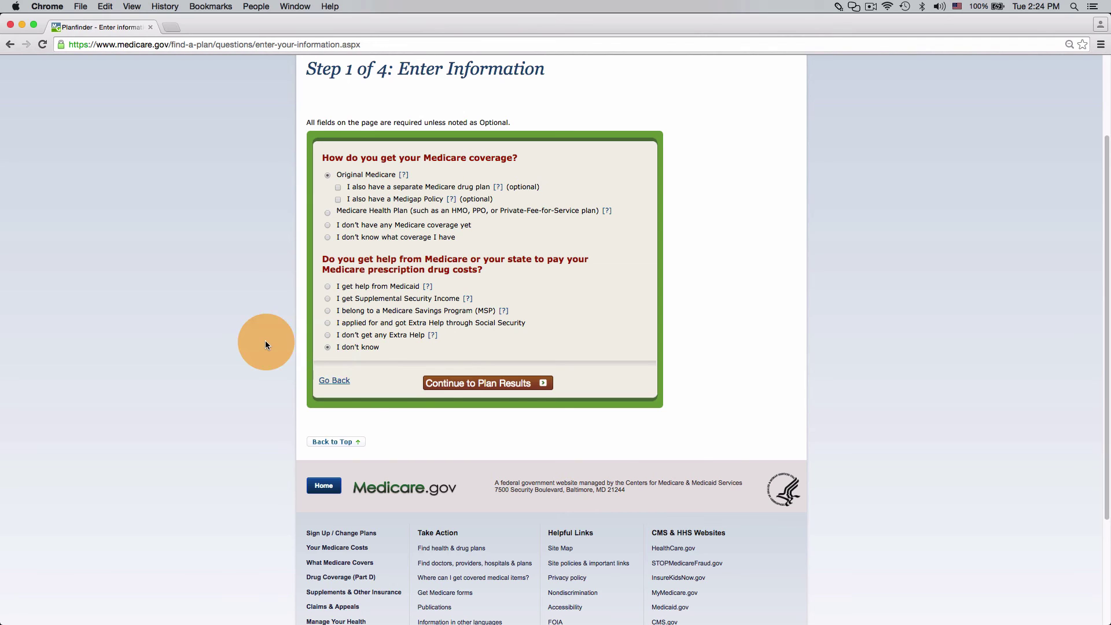
click(508, 384)
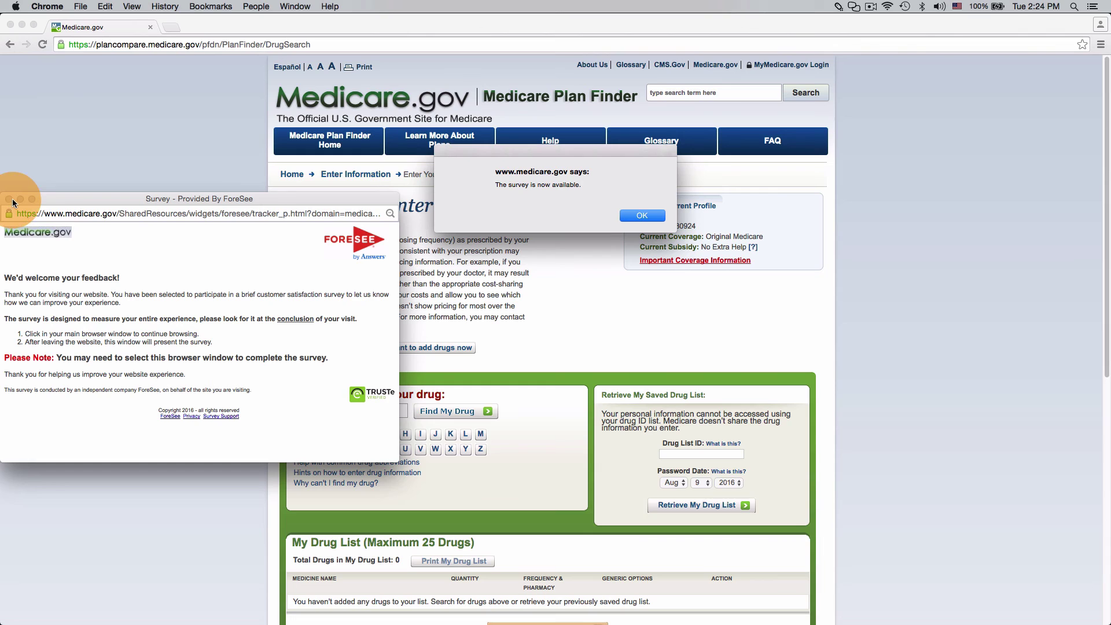
Step: Dismiss the survey notice and its feedback window, and check the ZIP code in the current profile
click(642, 215)
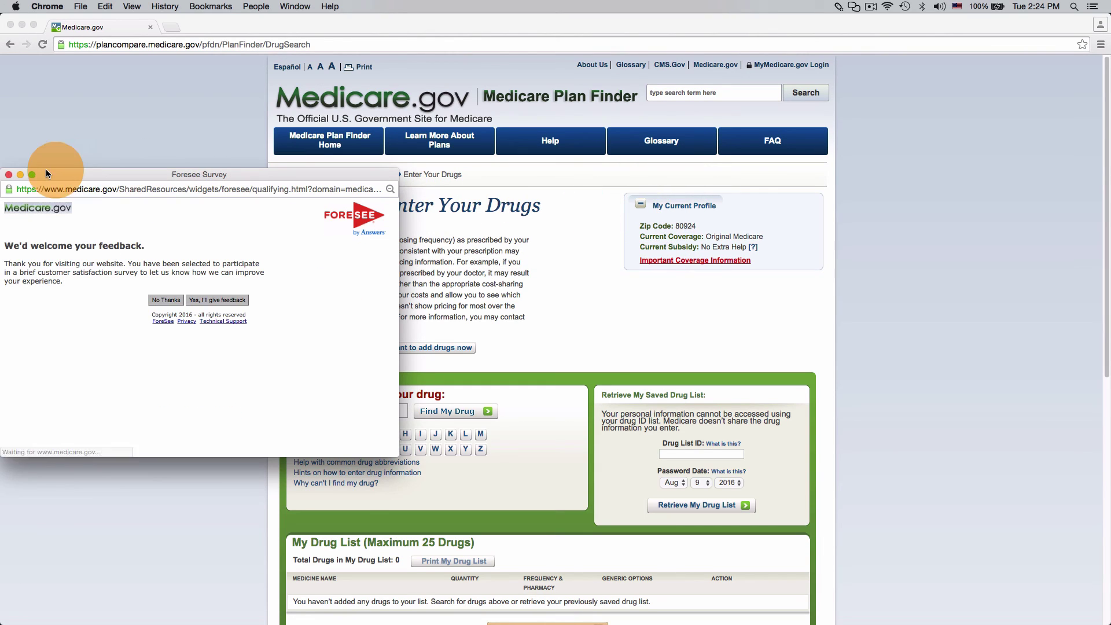
click(9, 174)
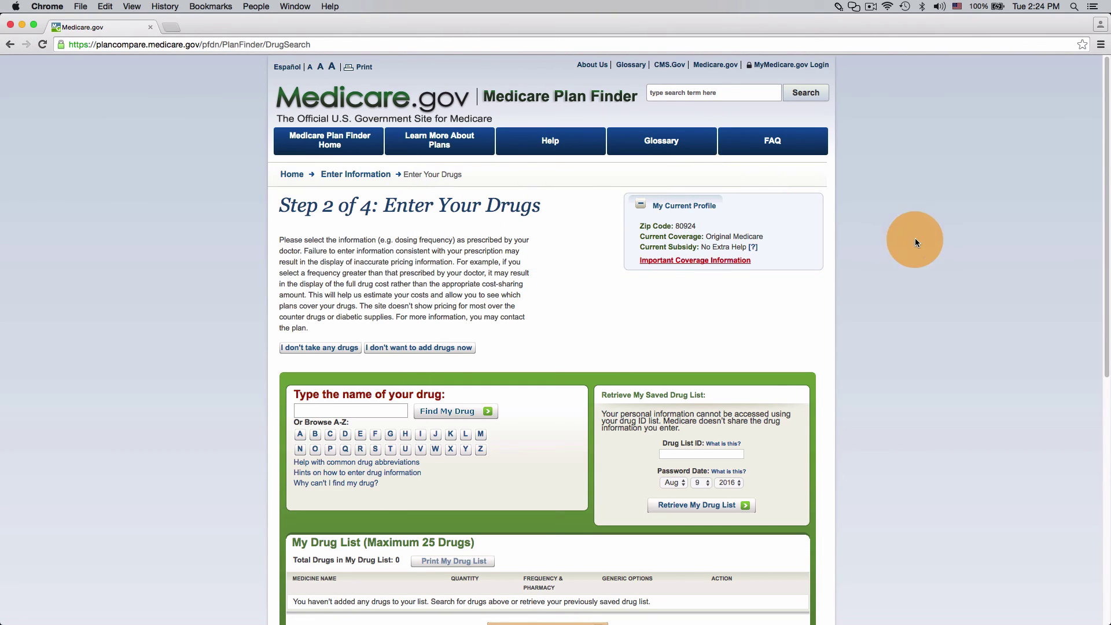
scroll(916, 238, down, 2)
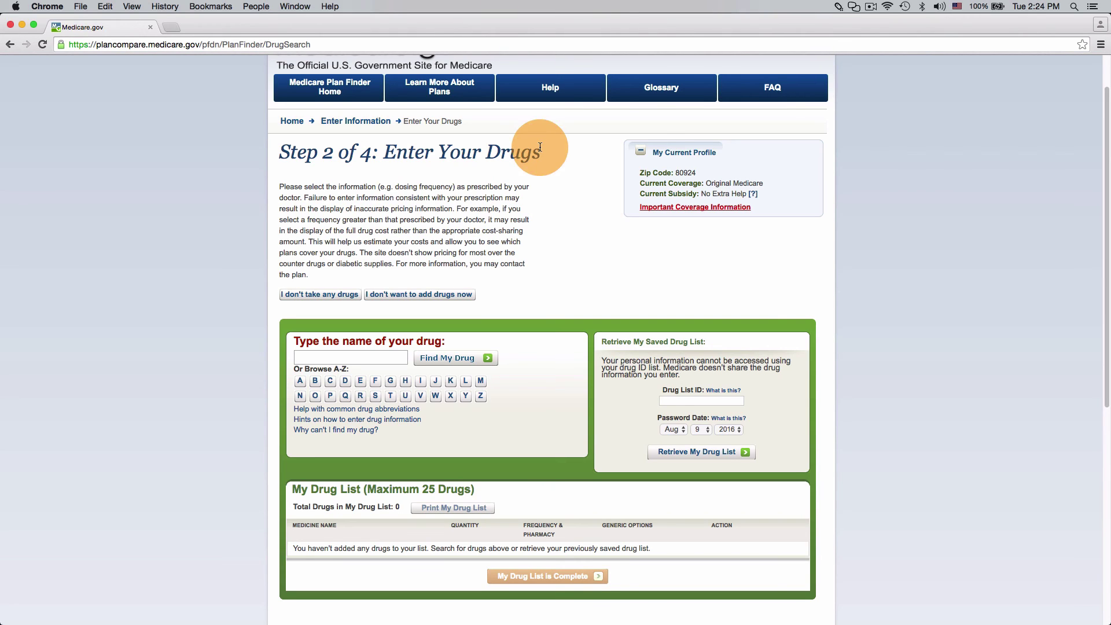
double_click(678, 173)
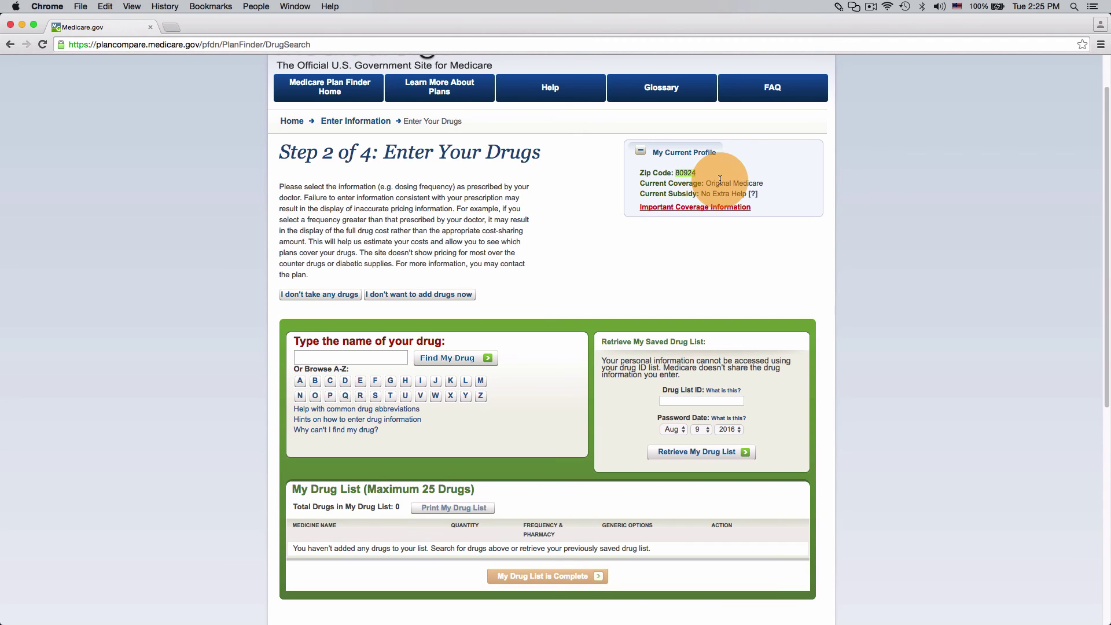
click(768, 172)
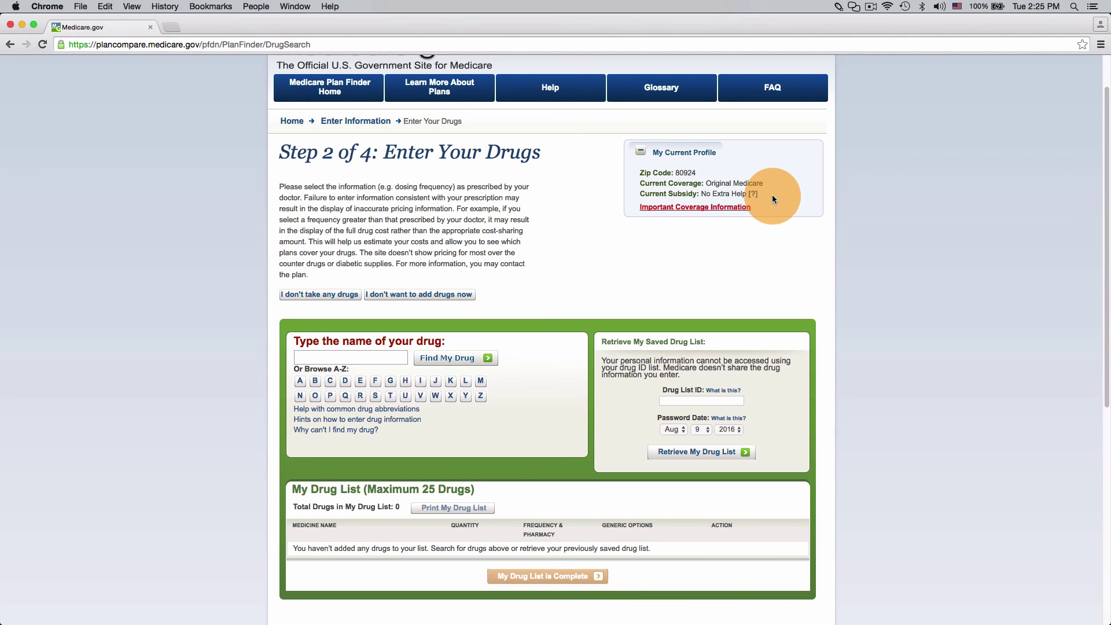
Step: Search for the drug Lipitor by name
scroll(890, 318, down, 4)
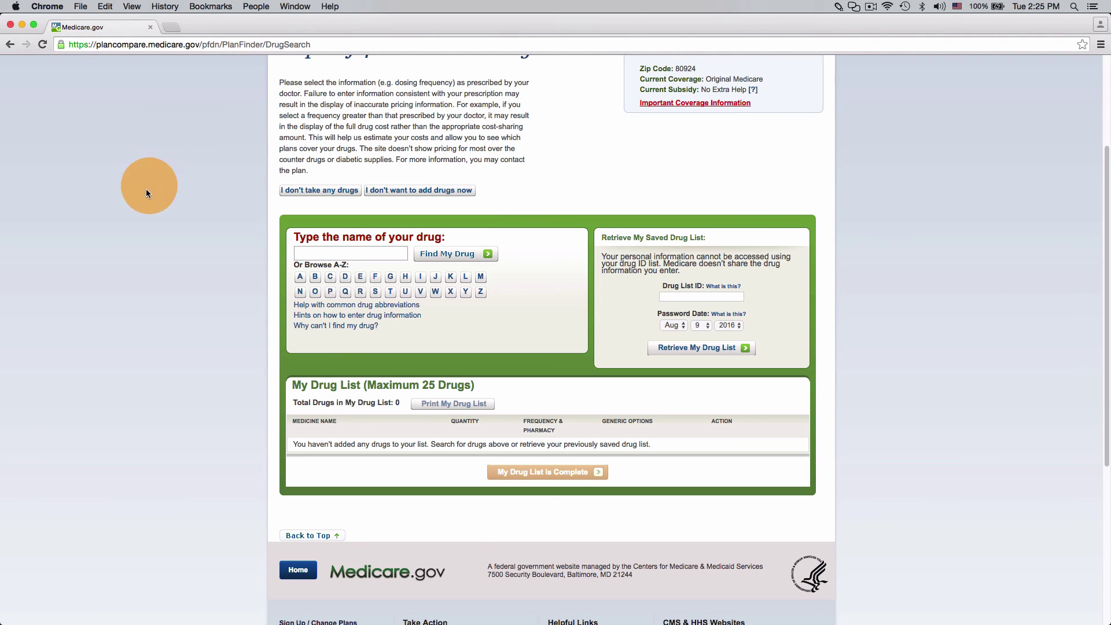
scroll(174, 191, up, 1)
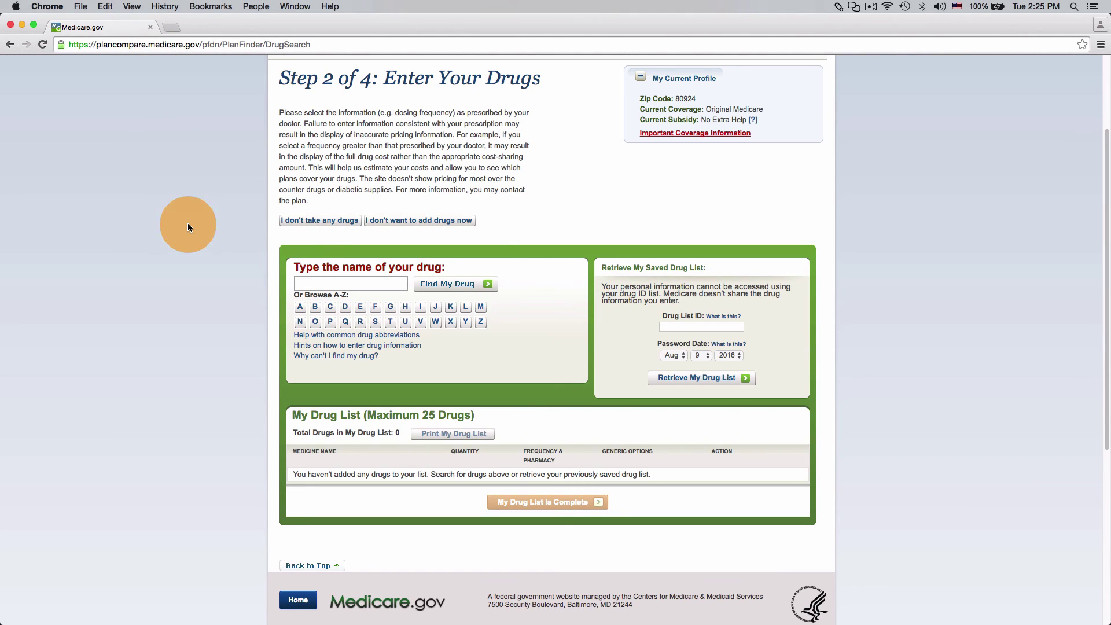
text(Lipitor)
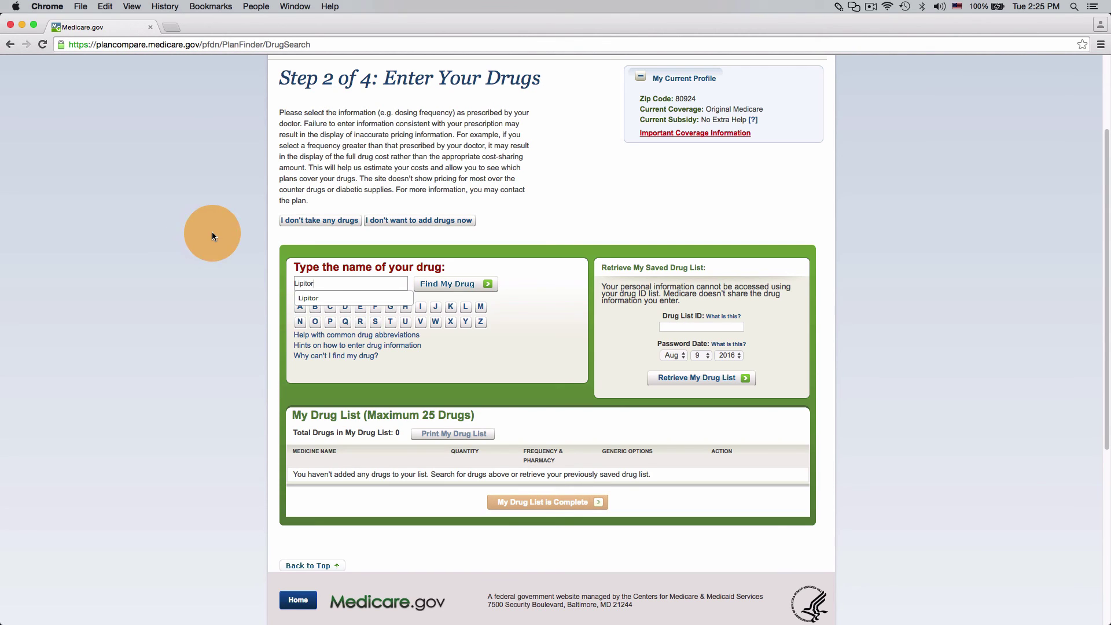
click(543, 294)
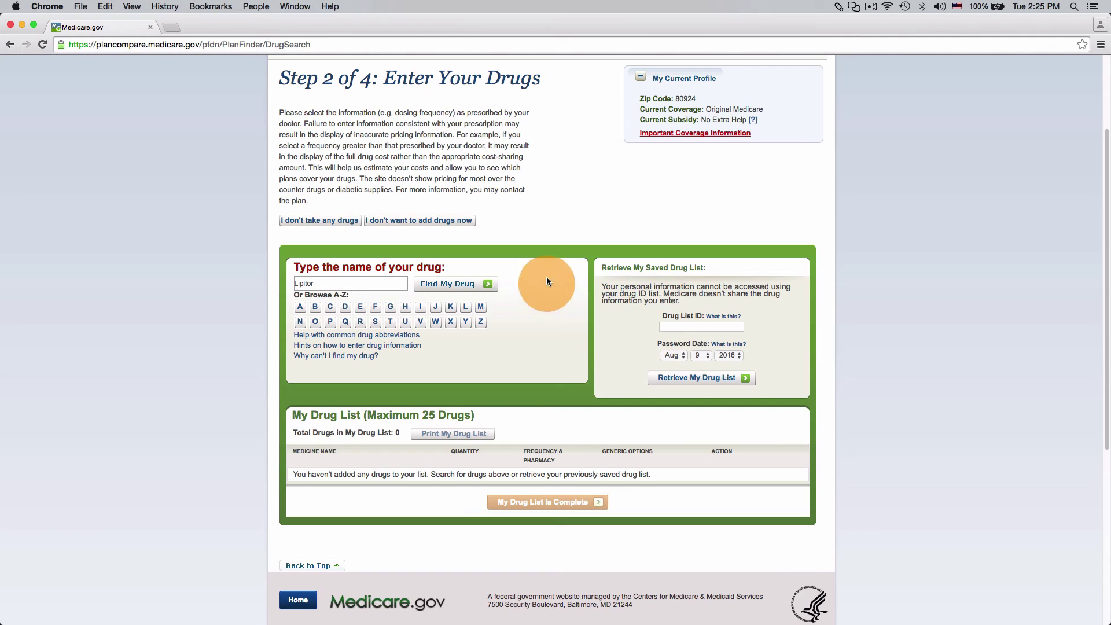
click(467, 285)
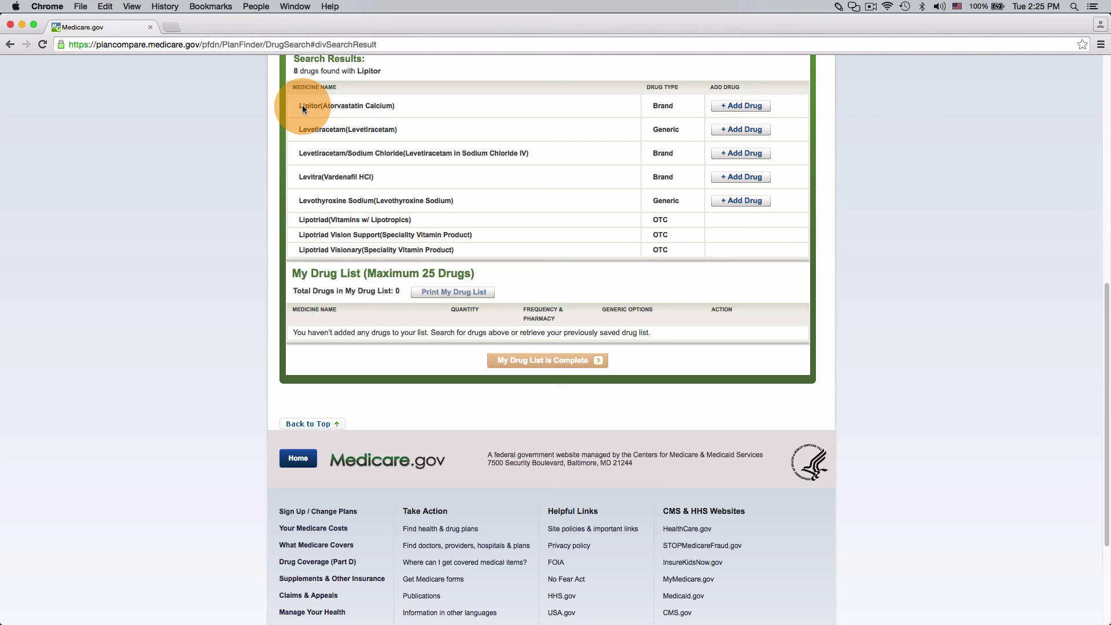
Step: Add brand Lipitor as the 20MG tablet, quantity 30, every 1 month, from a retail pharmacy
click(725, 107)
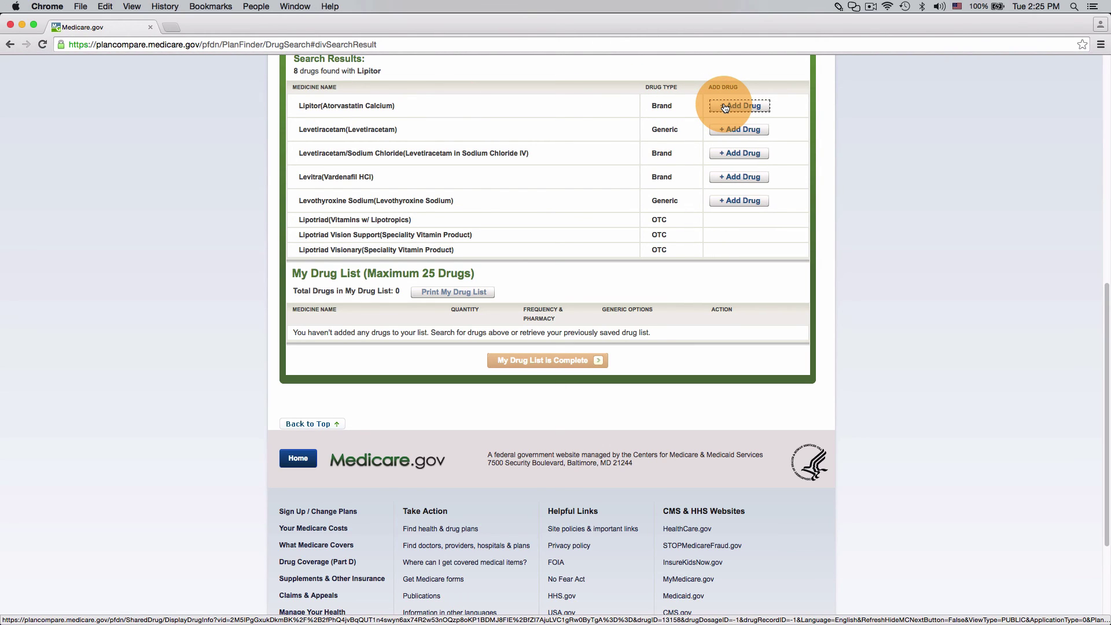
click(724, 106)
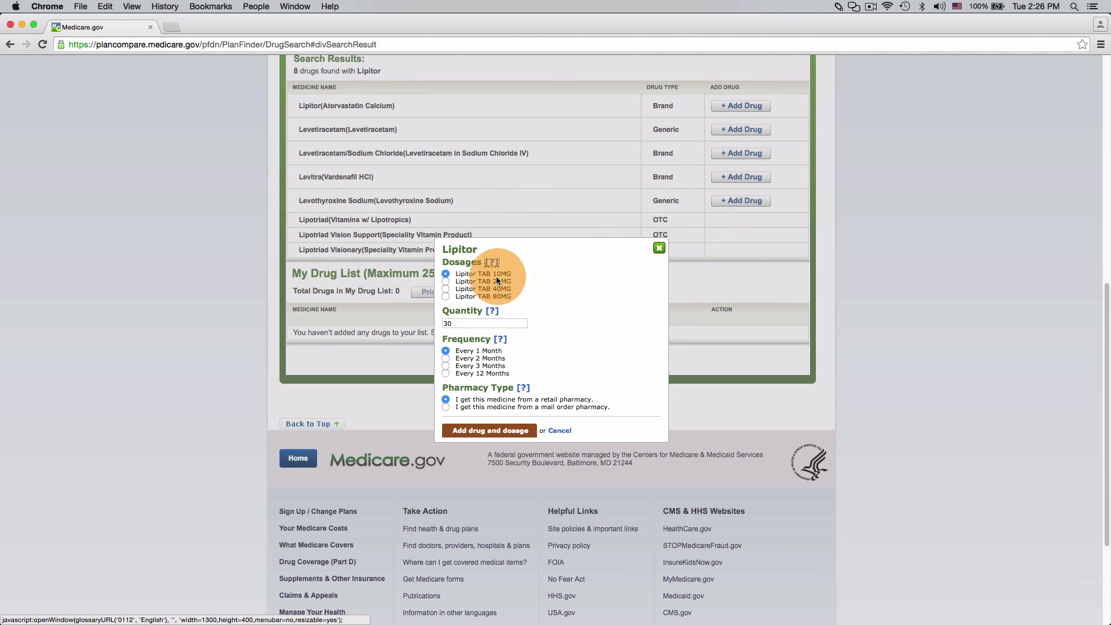
click(445, 281)
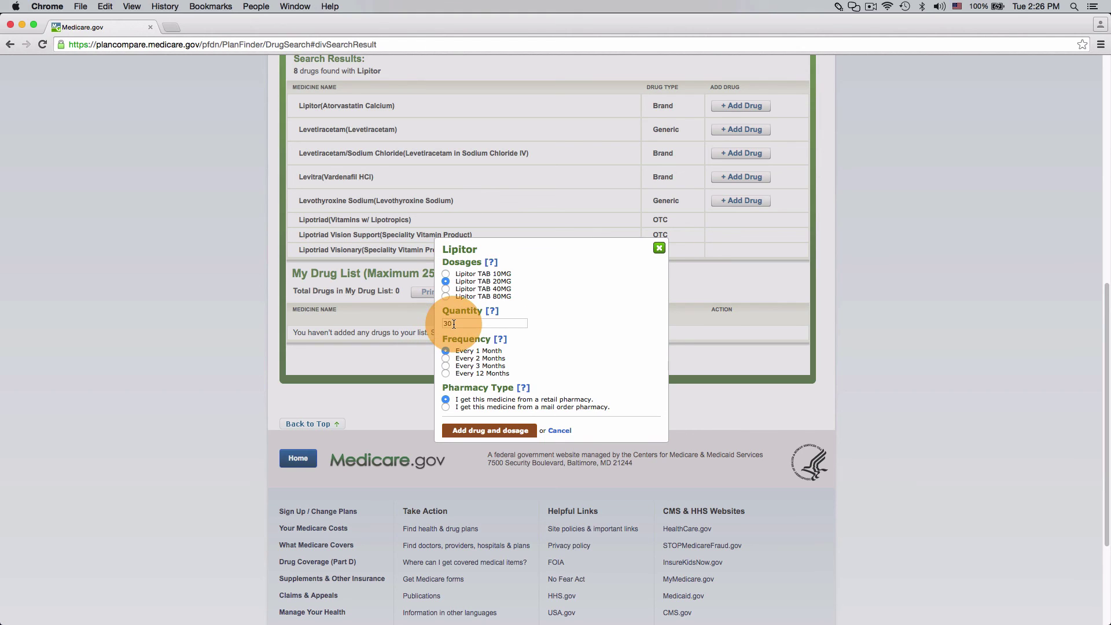
click(445, 350)
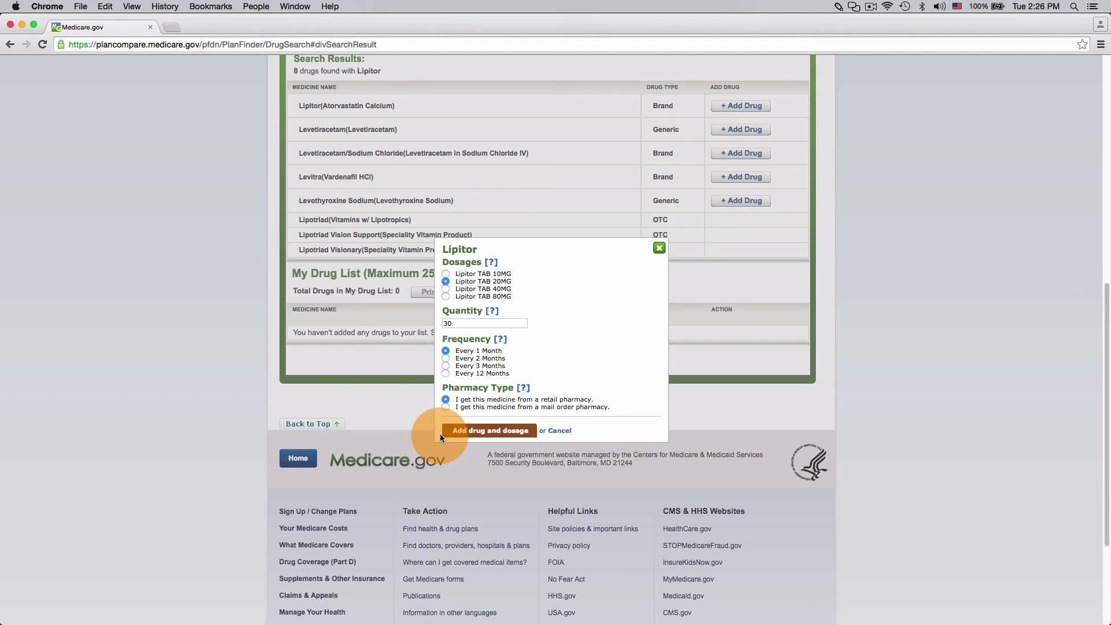
click(465, 401)
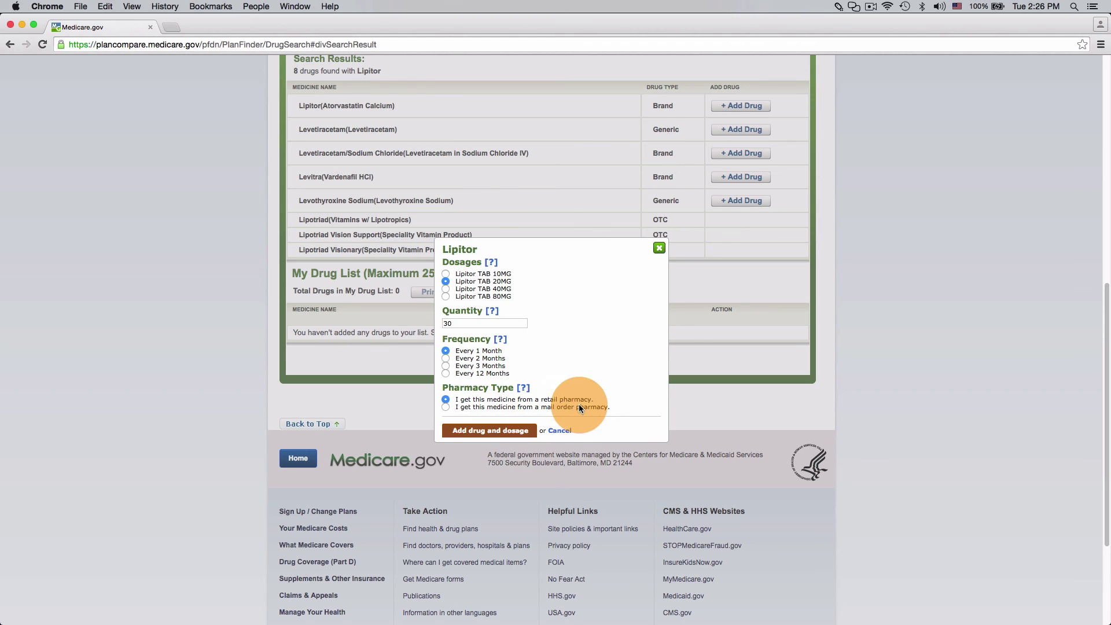
click(505, 431)
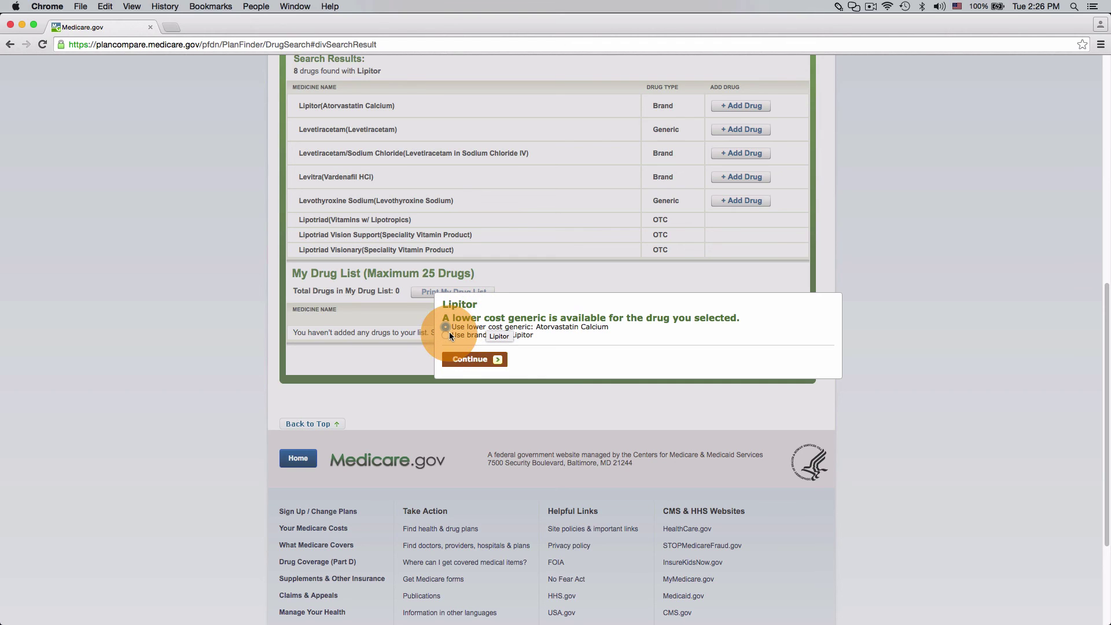
Step: Choose the lower cost generic Atorvastatin Calcium instead of Lipitor and submit the drug list as complete
click(467, 328)
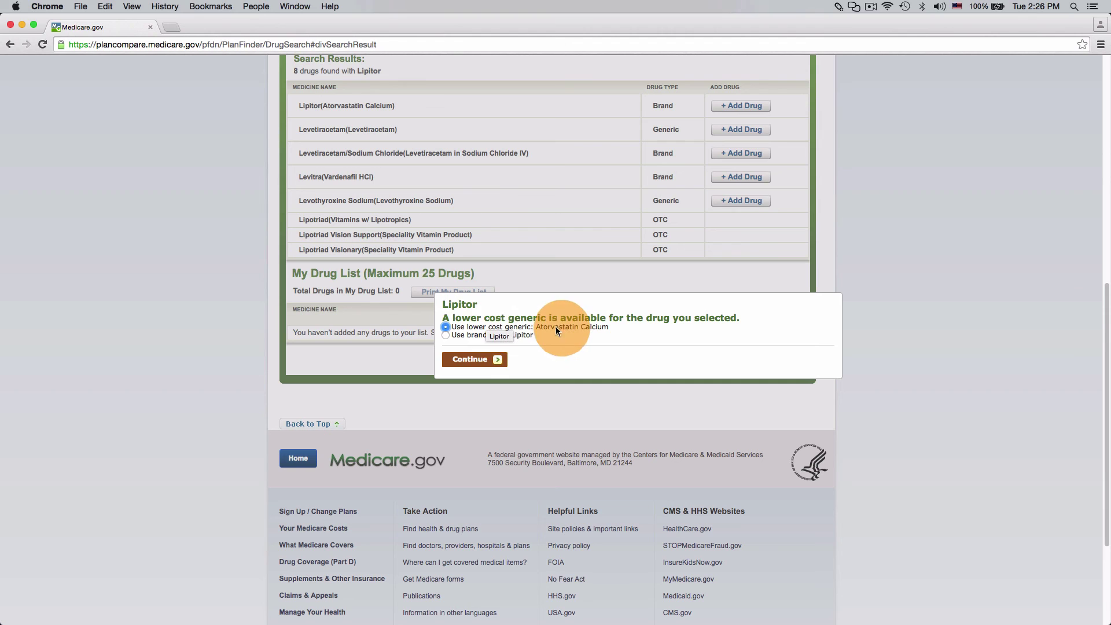
click(480, 359)
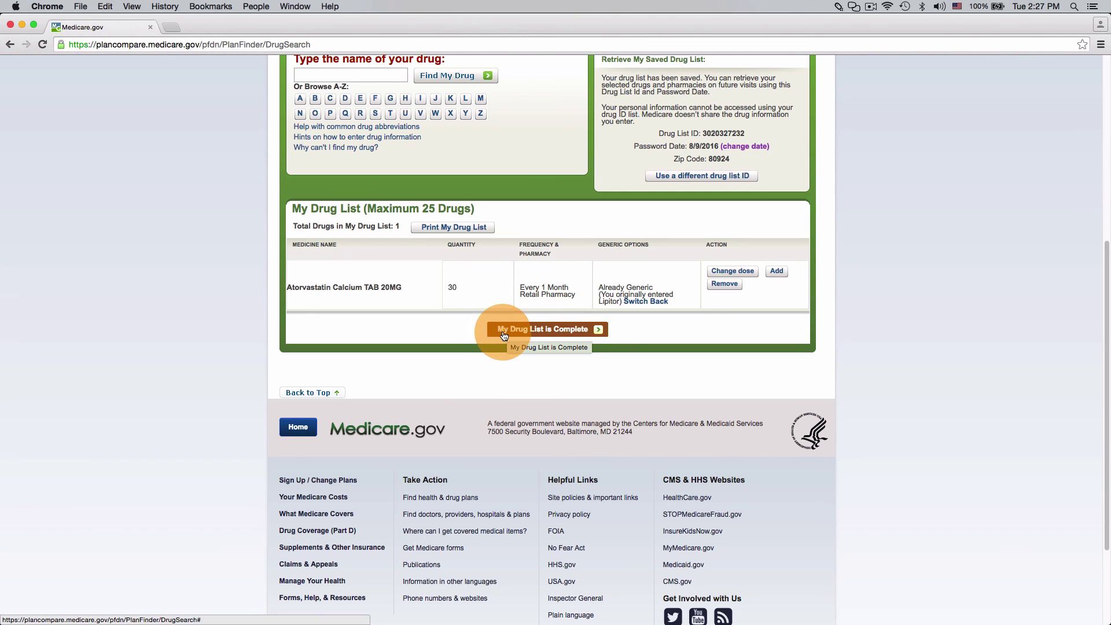
click(554, 330)
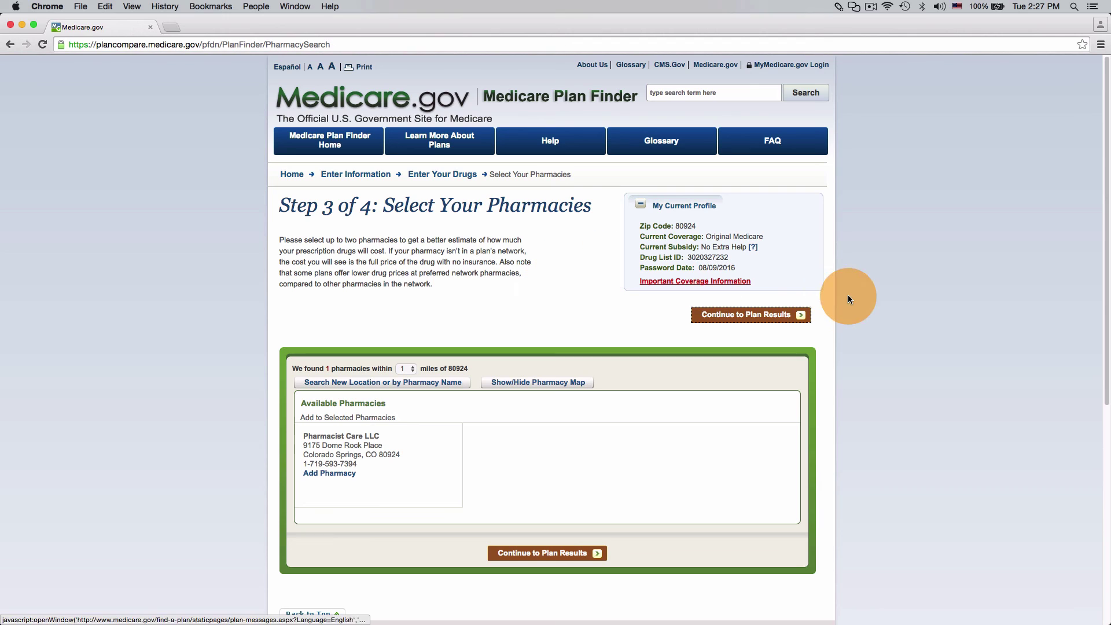
Step: Review the available pharmacies and try to continue to the plan results without selecting one
scroll(849, 300, down, 5)
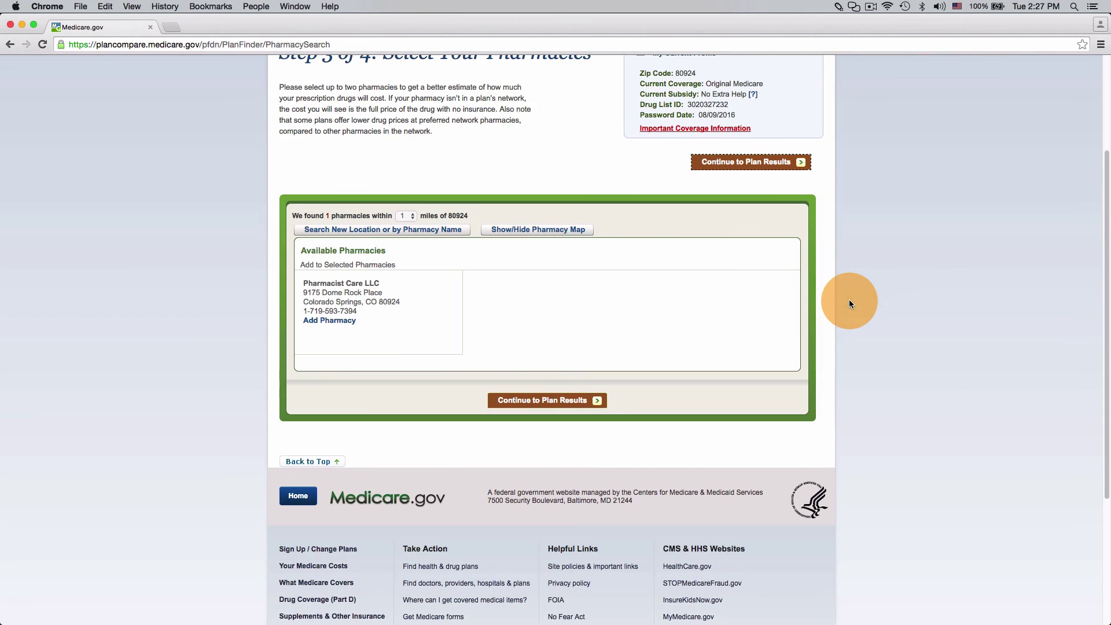
scroll(852, 295, up, 3)
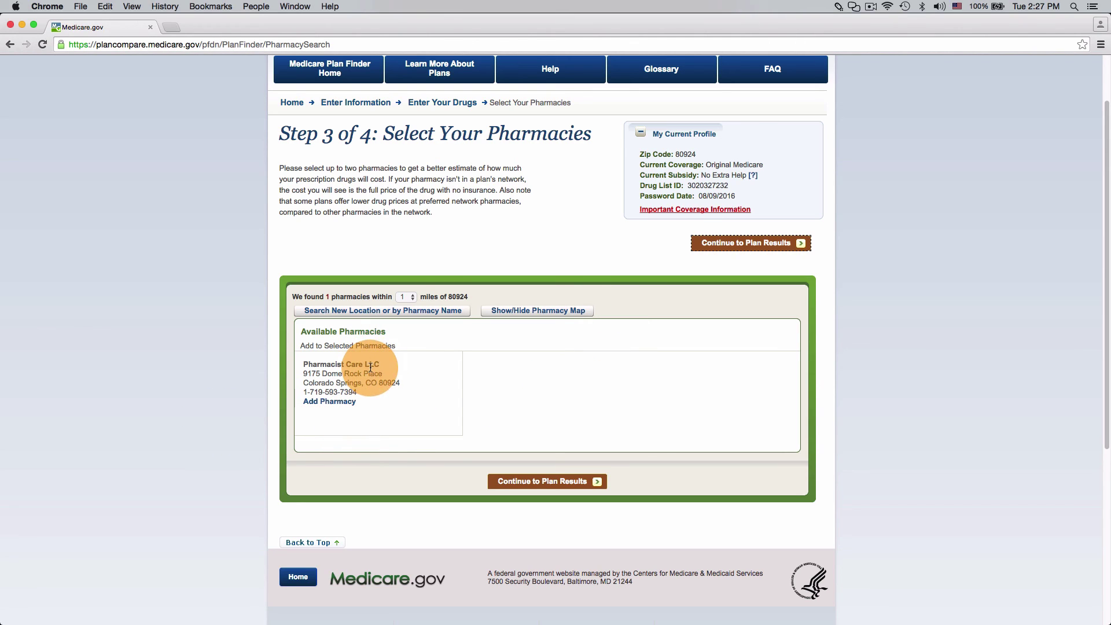
click(544, 486)
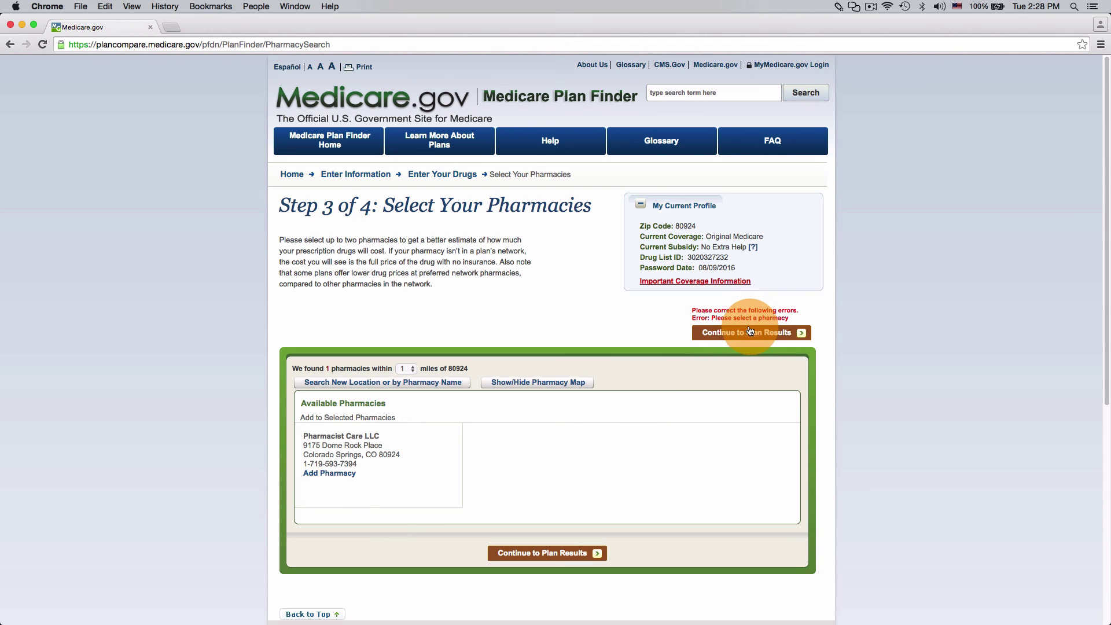
Step: Add Pharmacist Care LLC to the selected pharmacies and continue to the plan results
scroll(641, 343, down, 2)
scroll(645, 306, down, 4)
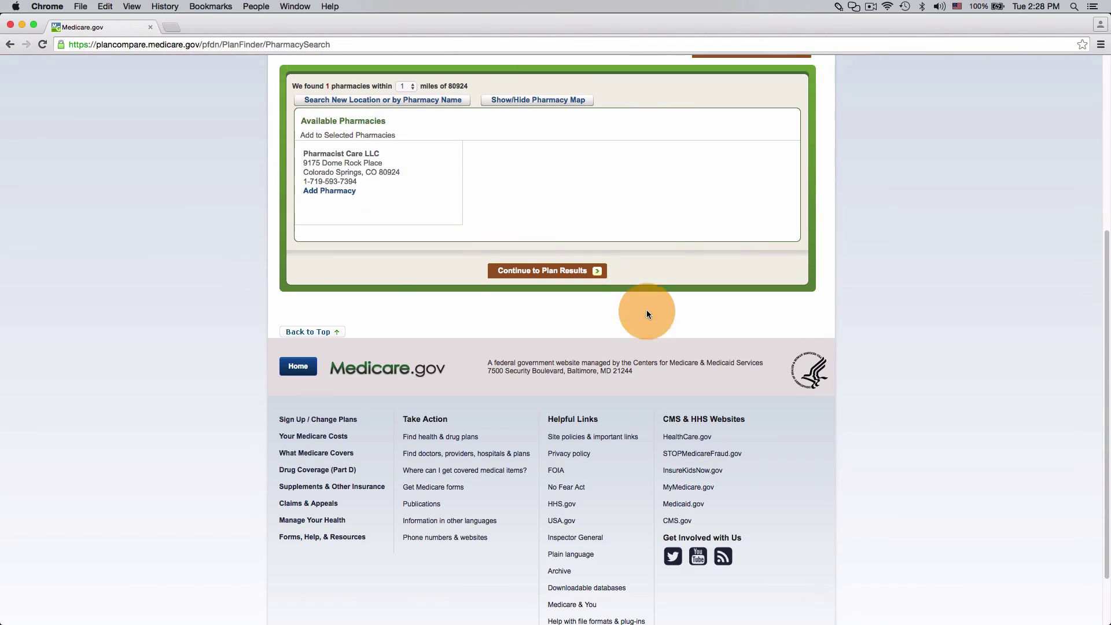
scroll(647, 310, up, 4)
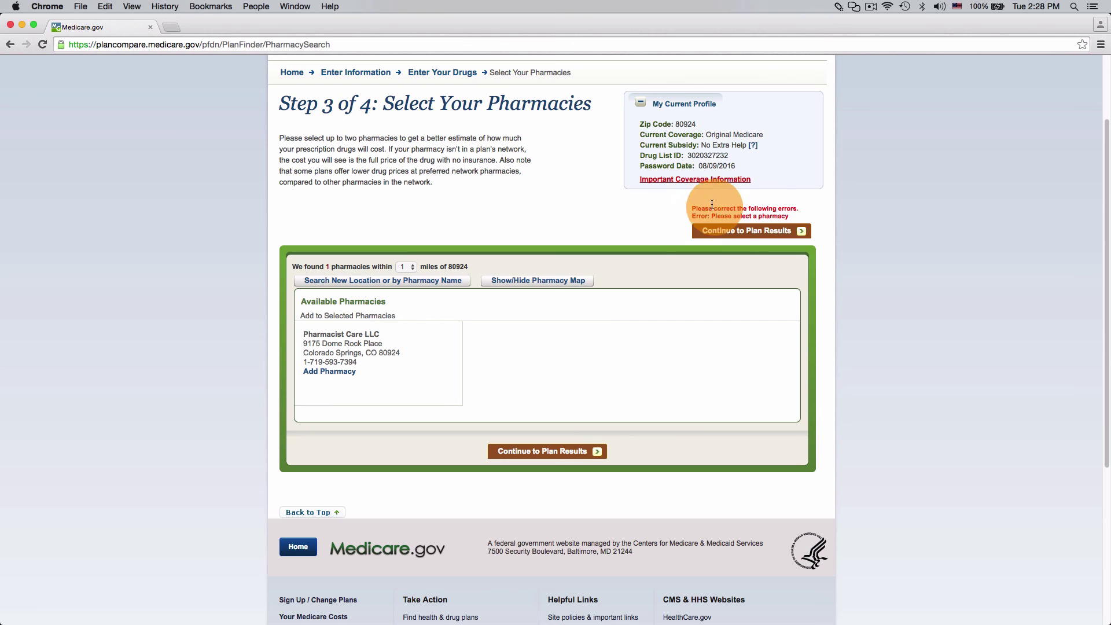
click(317, 373)
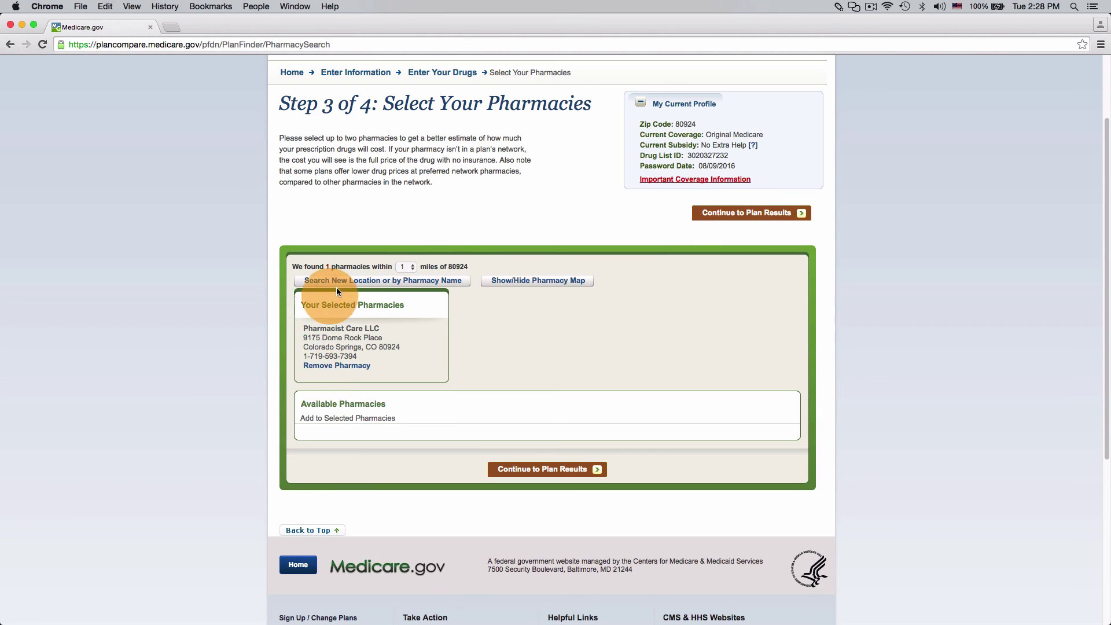
click(560, 471)
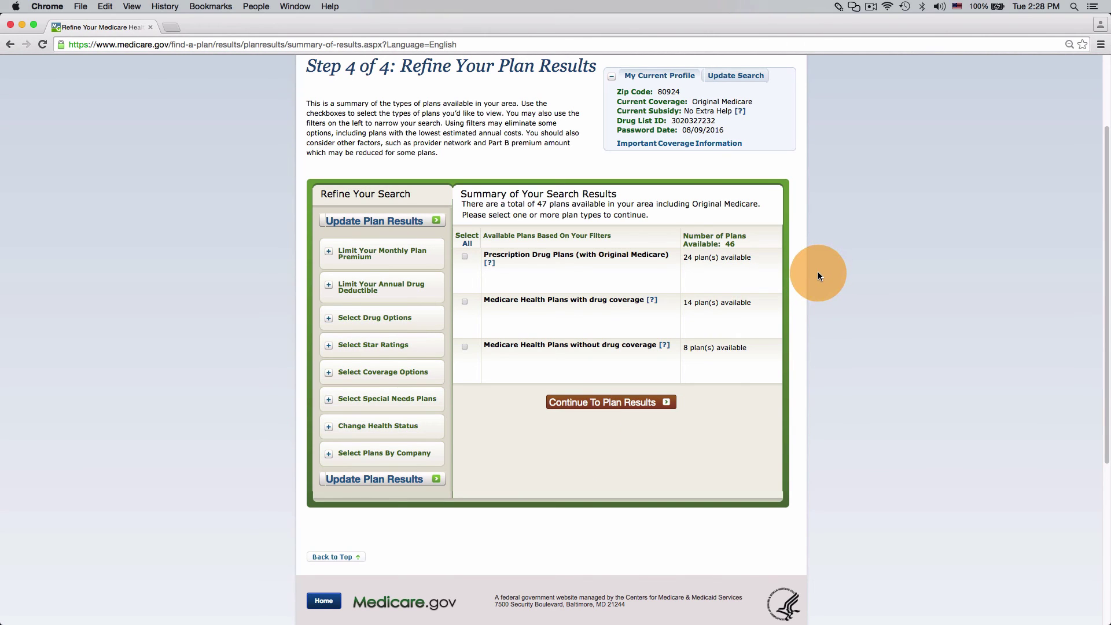
Step: Choose Prescription Drug Plans (with Original Medicare) as the plan type and continue to the plan results
scroll(818, 271, down, 2)
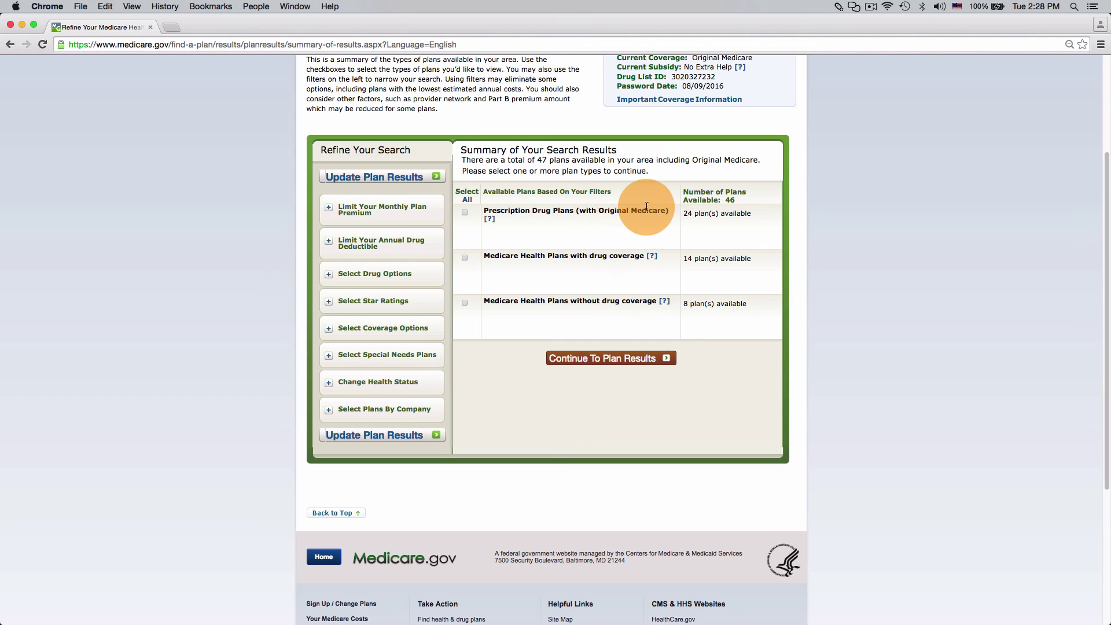
click(635, 358)
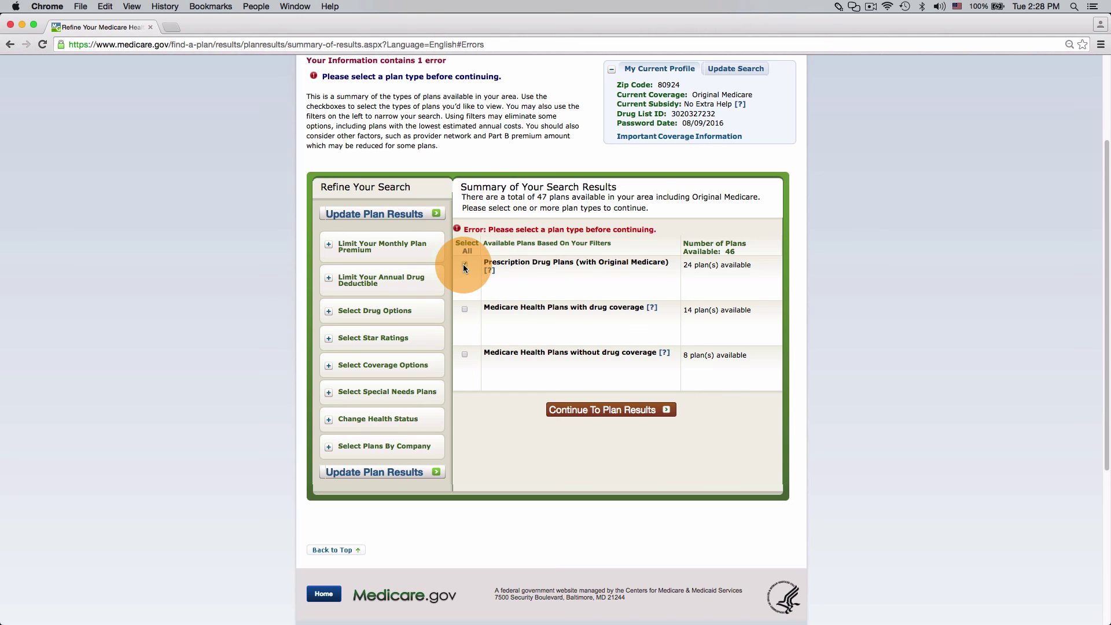
click(564, 409)
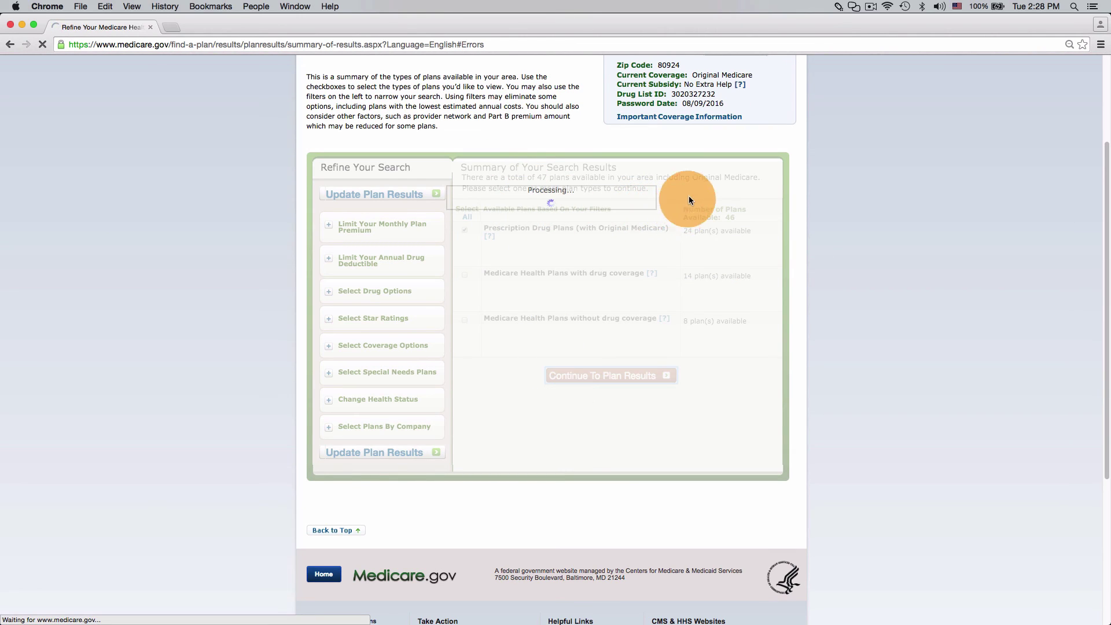
Step: Examine the current plan and the listed prescription drug plans, comparing premiums, deductibles, estimated drug costs and star ratings
scroll(729, 290, down, 2)
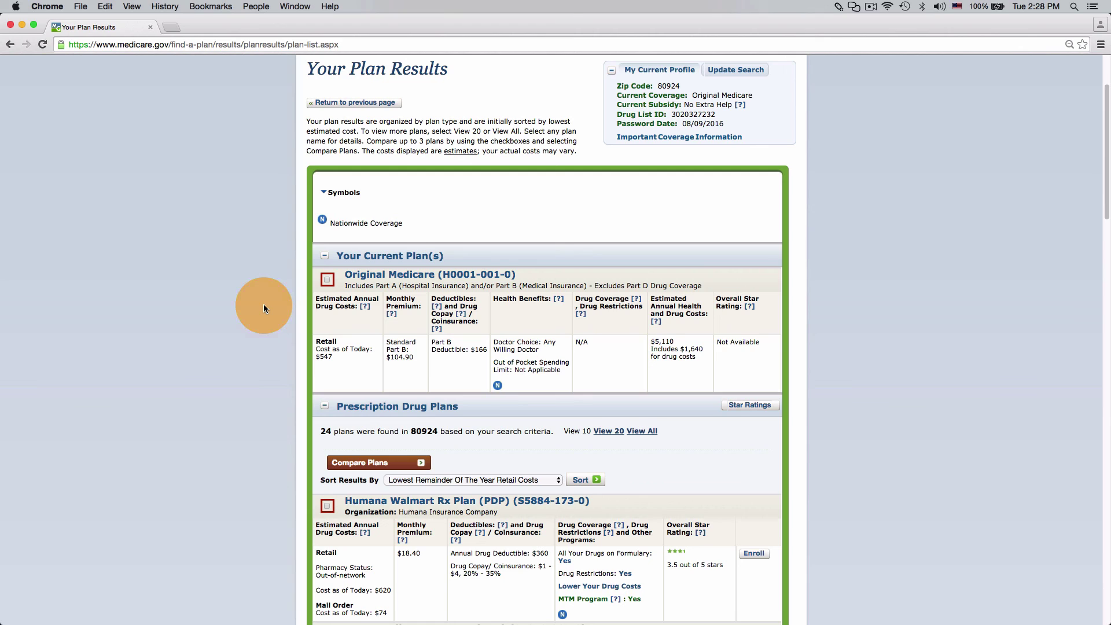
scroll(263, 308, down, 3)
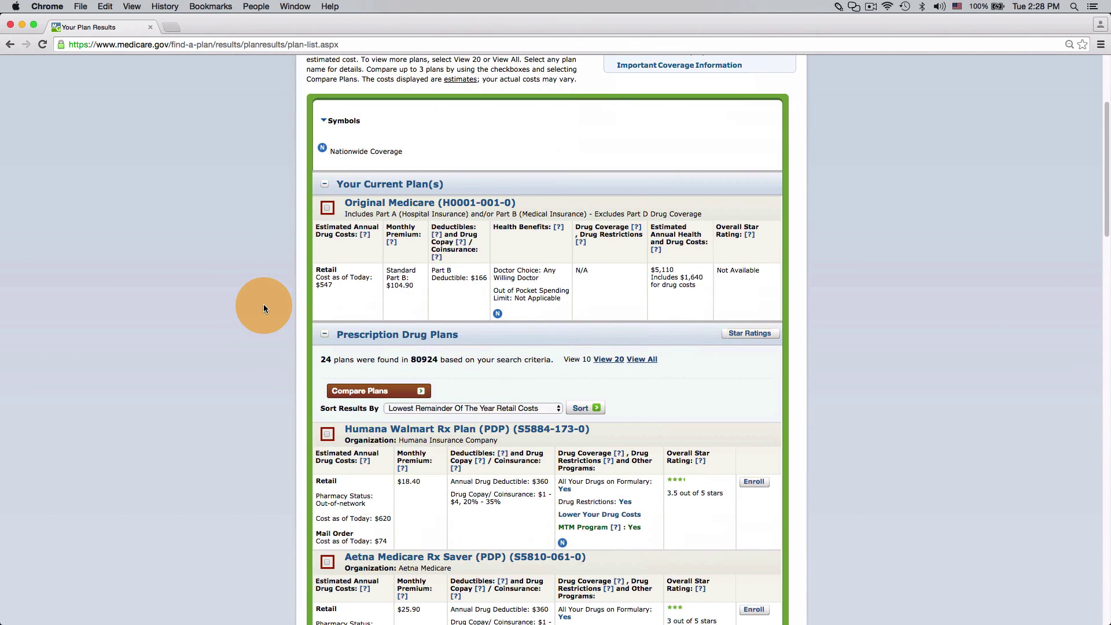
scroll(263, 308, down, 3)
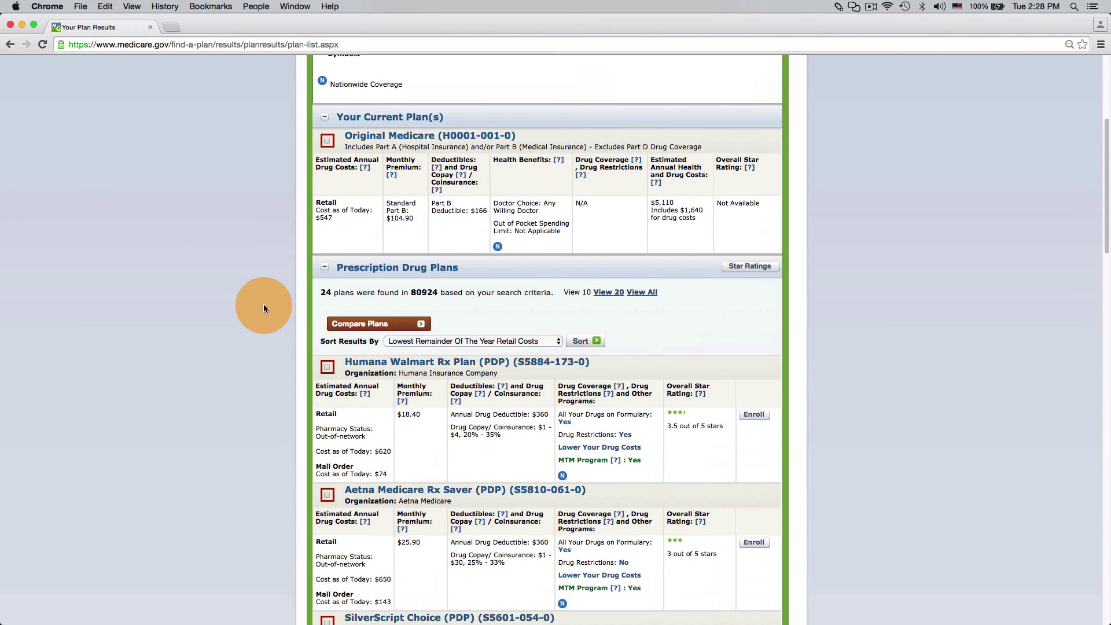
scroll(263, 307, up, 1)
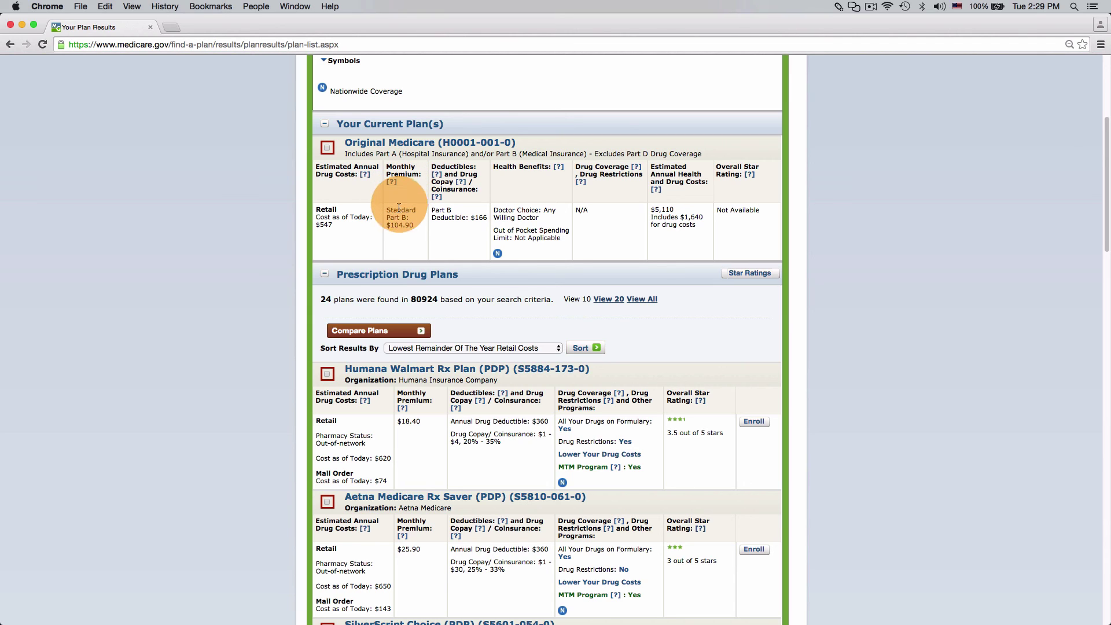
scroll(409, 352, down, 3)
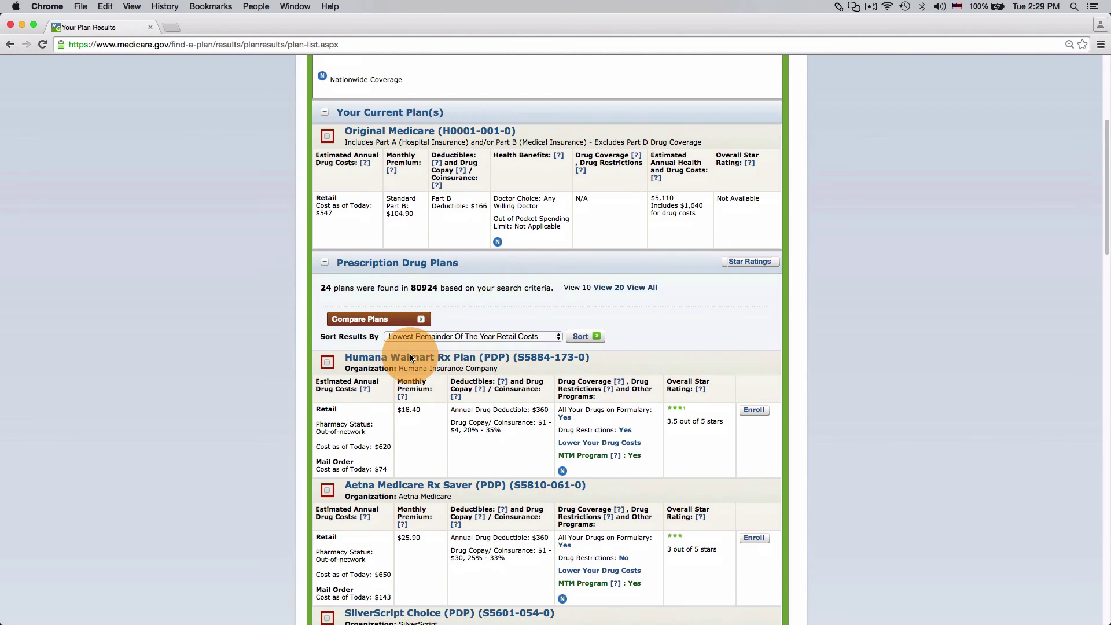
scroll(410, 358, down, 3)
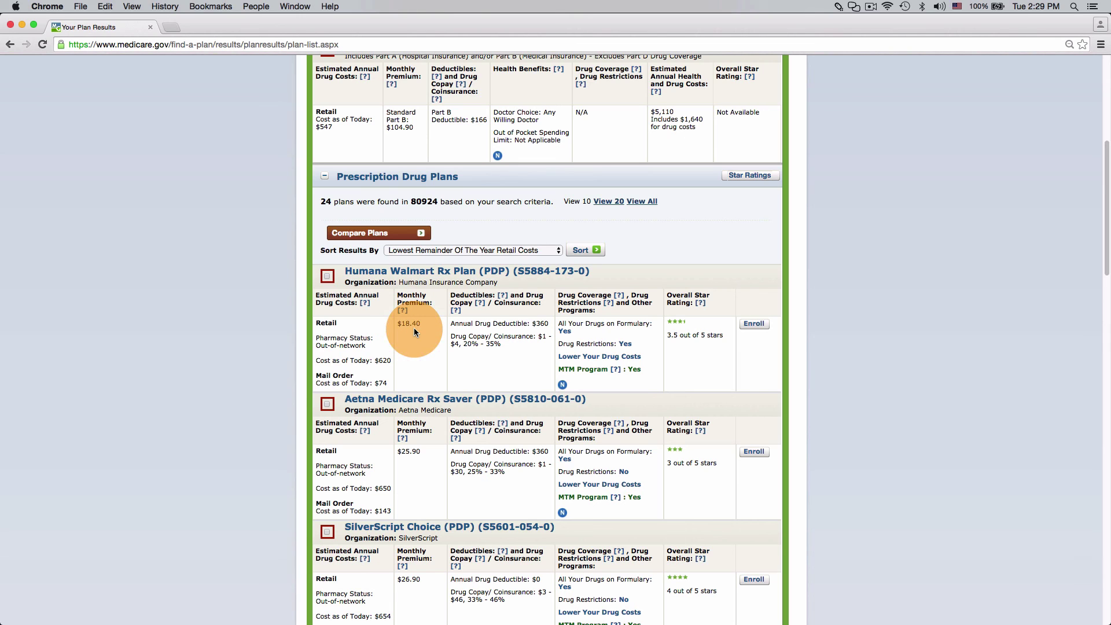
scroll(414, 327, down, 3)
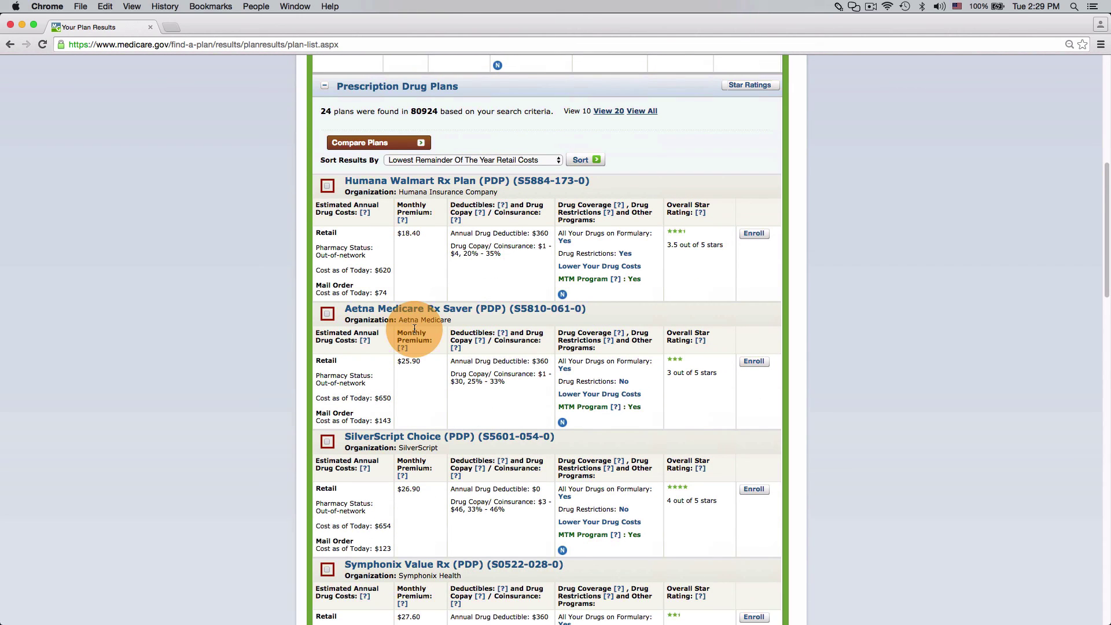
scroll(414, 328, down, 1)
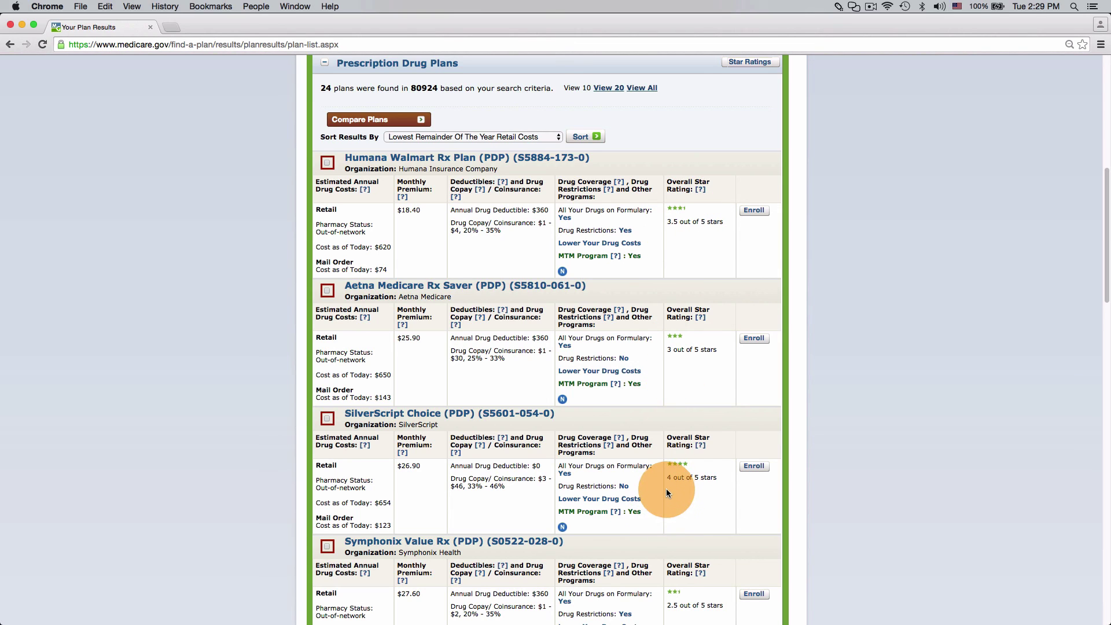
scroll(693, 478, down, 3)
scroll(693, 479, down, 10)
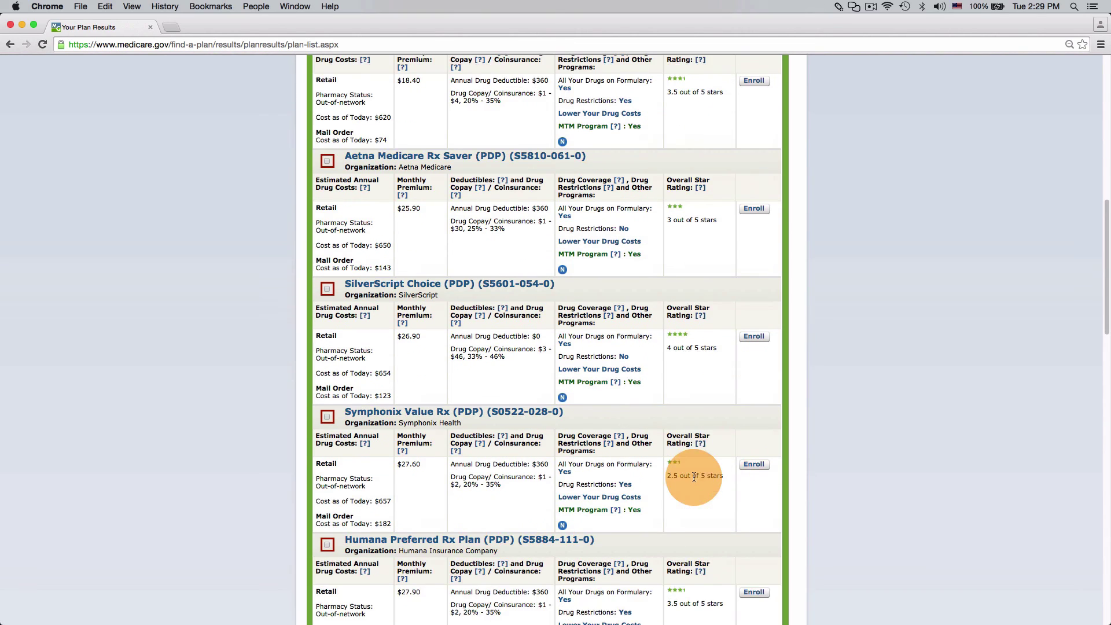
scroll(693, 475, down, 12)
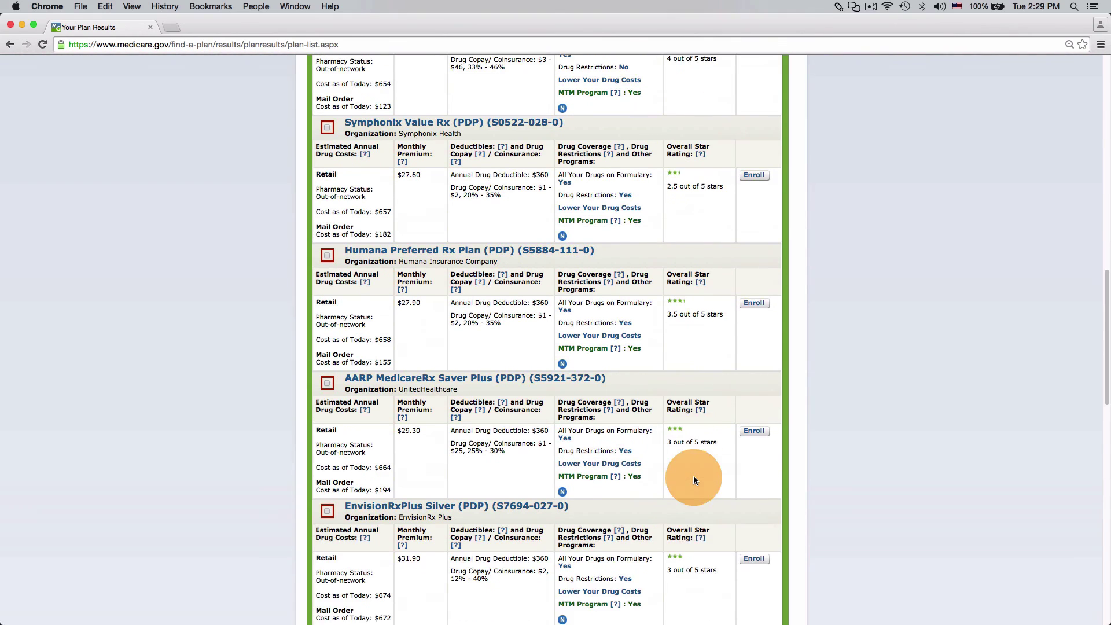
scroll(694, 478, down, 10)
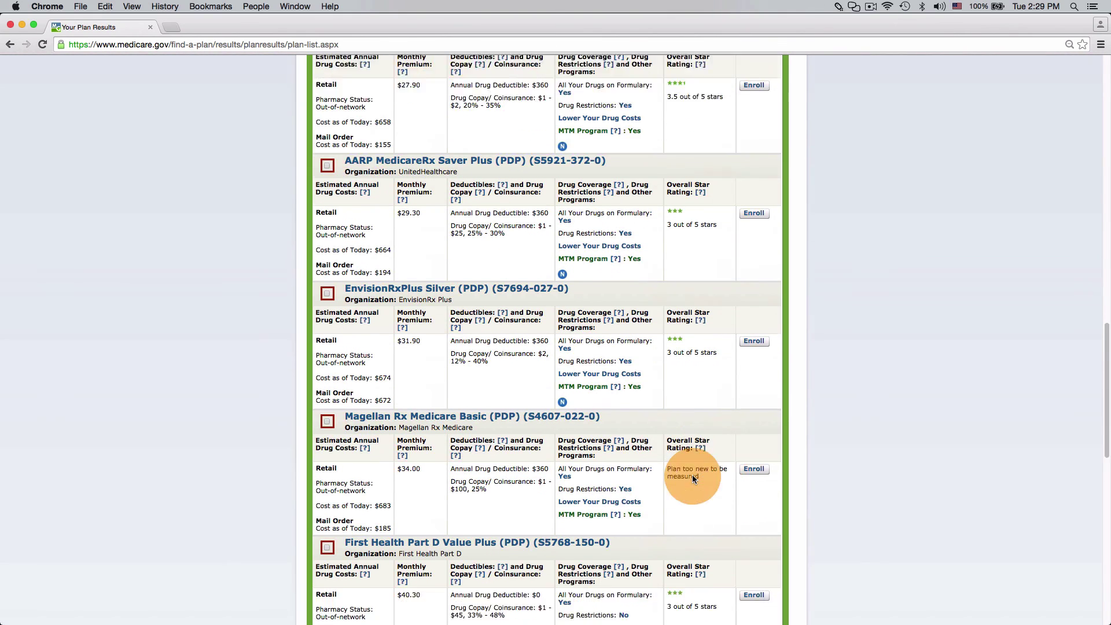
scroll(693, 478, down, 2)
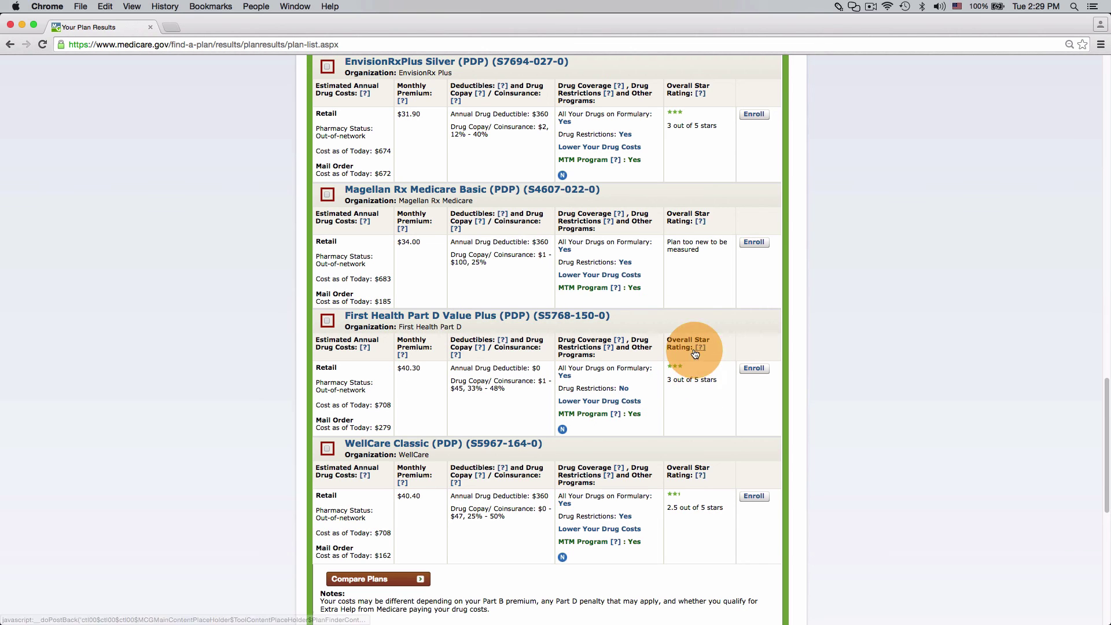
Step: Return to the Humana Walmart Rx Plan and highlight its mail order cost as of today
scroll(694, 405, up, 15)
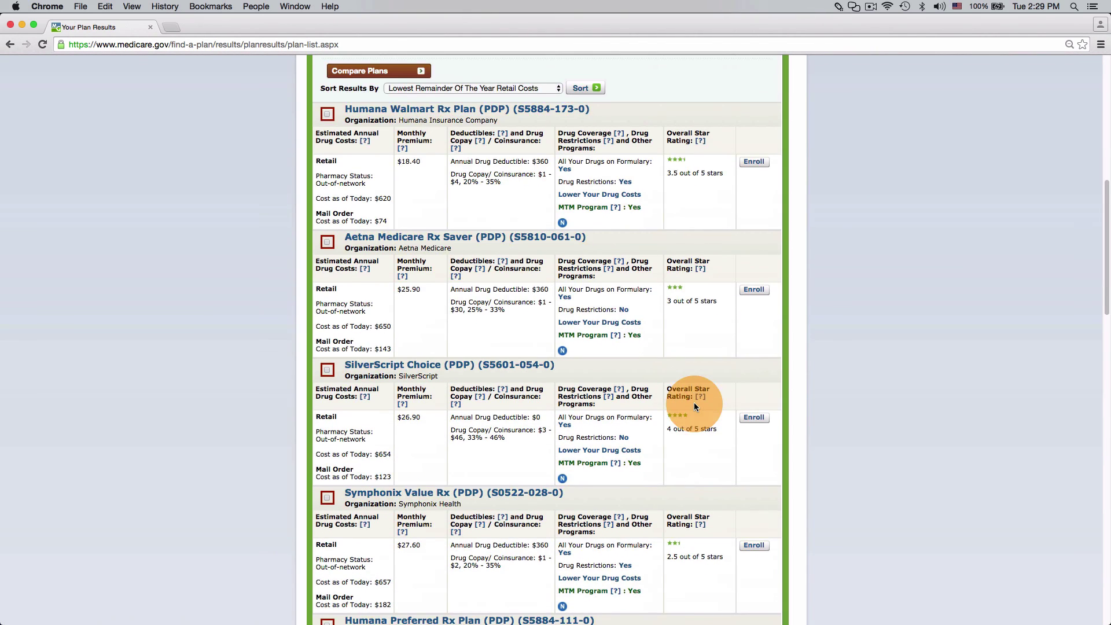
scroll(693, 402, up, 5)
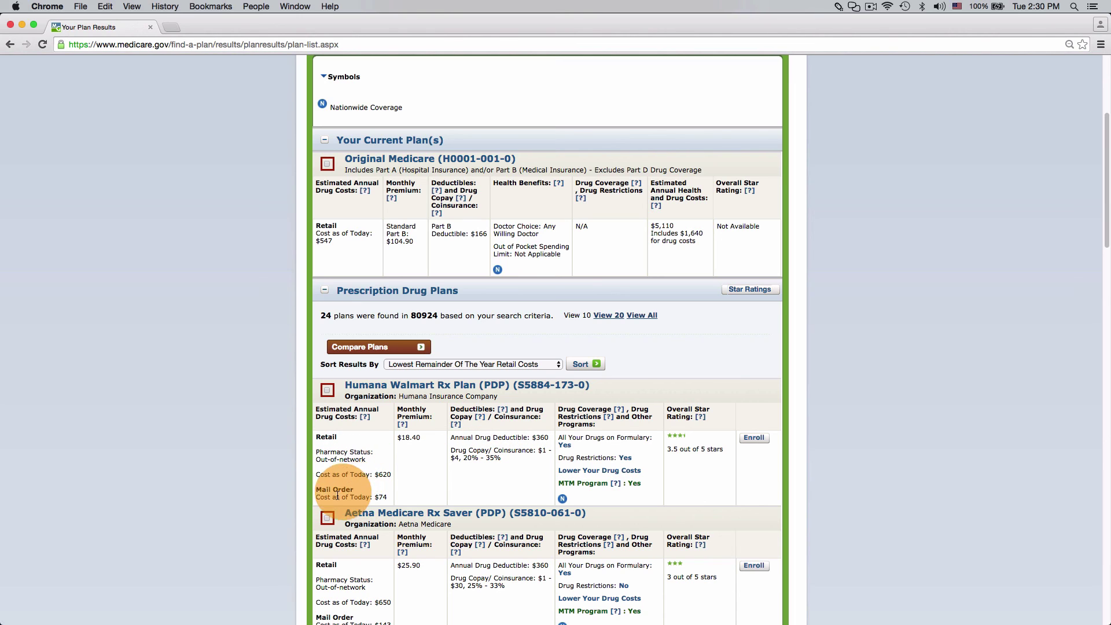
drag(374, 497, 388, 497)
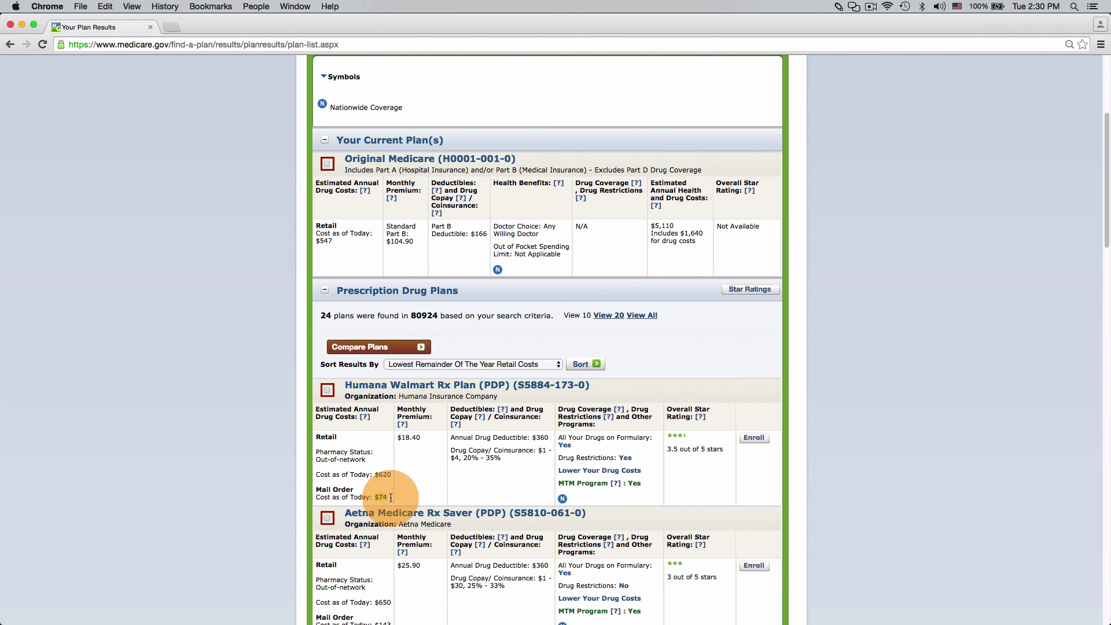
Step: Start enrollment for SilverScript Choice (PDP), review the election periods and eligibility situations, and continue to the enrollment form
scroll(262, 495, down, 5)
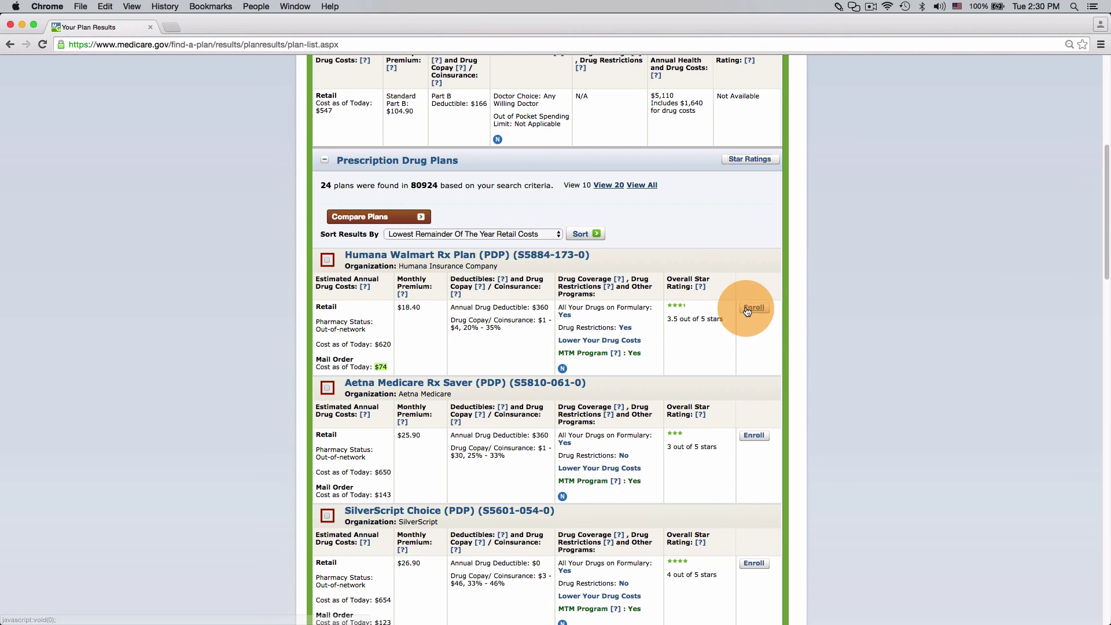
scroll(727, 326, down, 3)
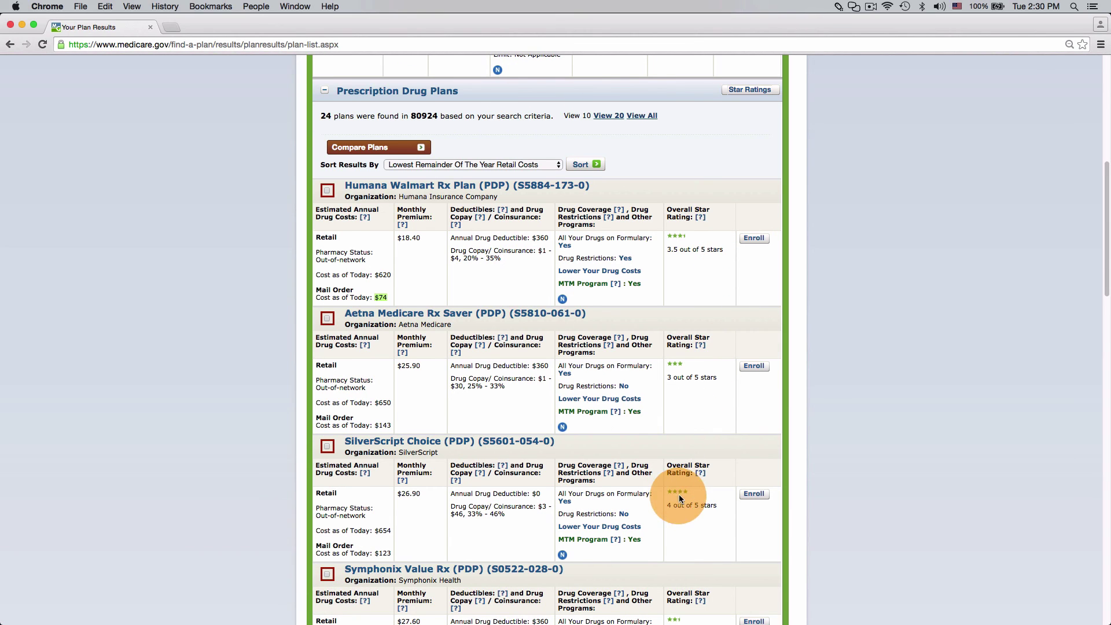
click(753, 495)
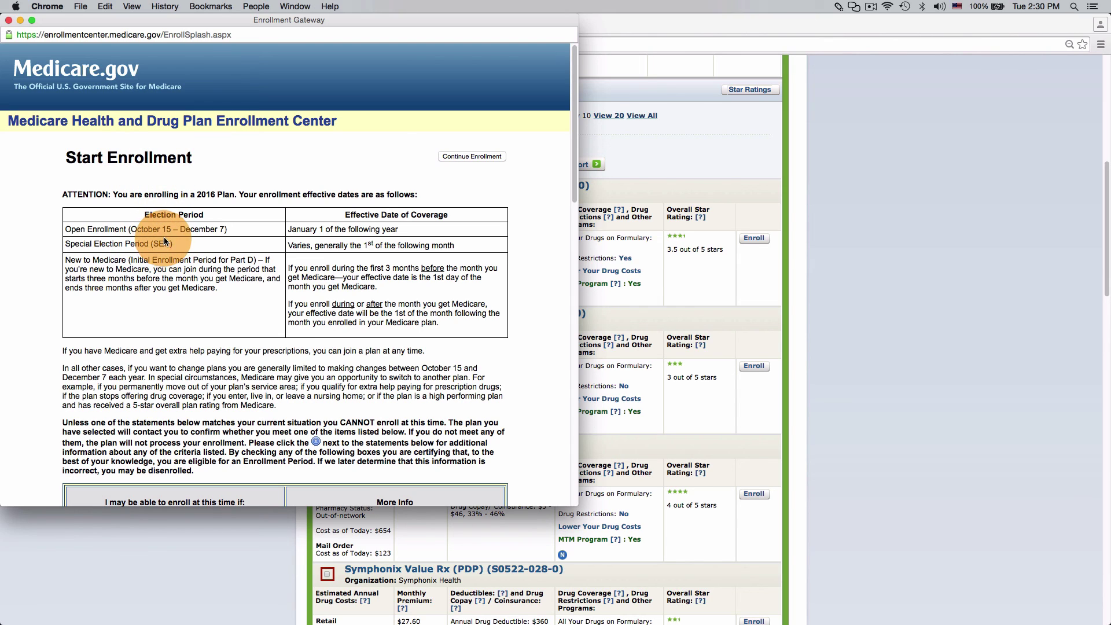
scroll(195, 246, down, 5)
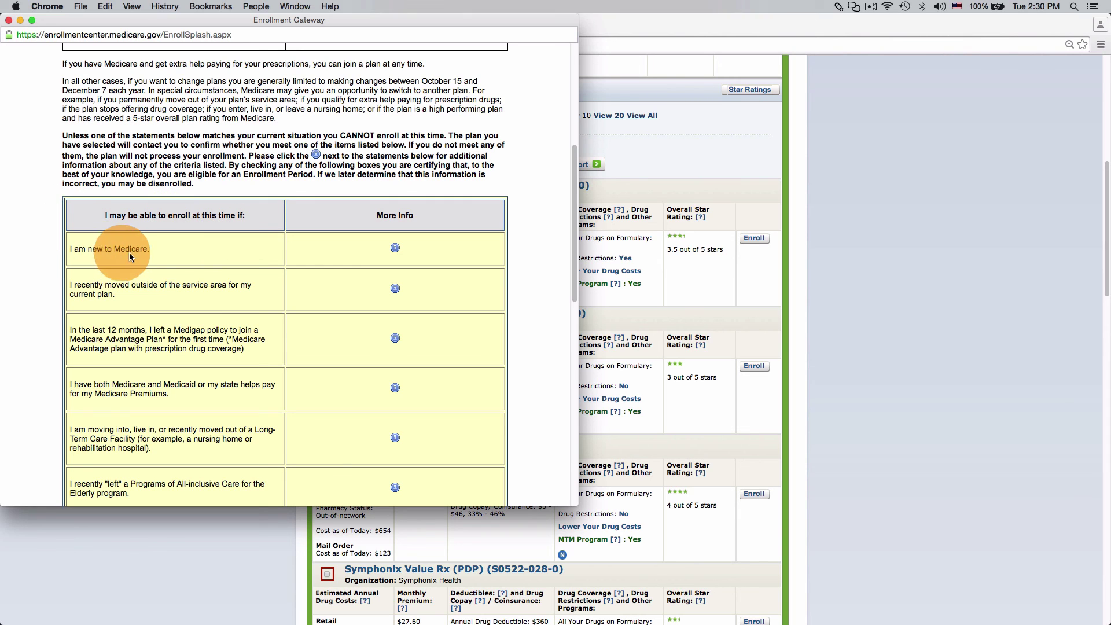
scroll(130, 257, down, 15)
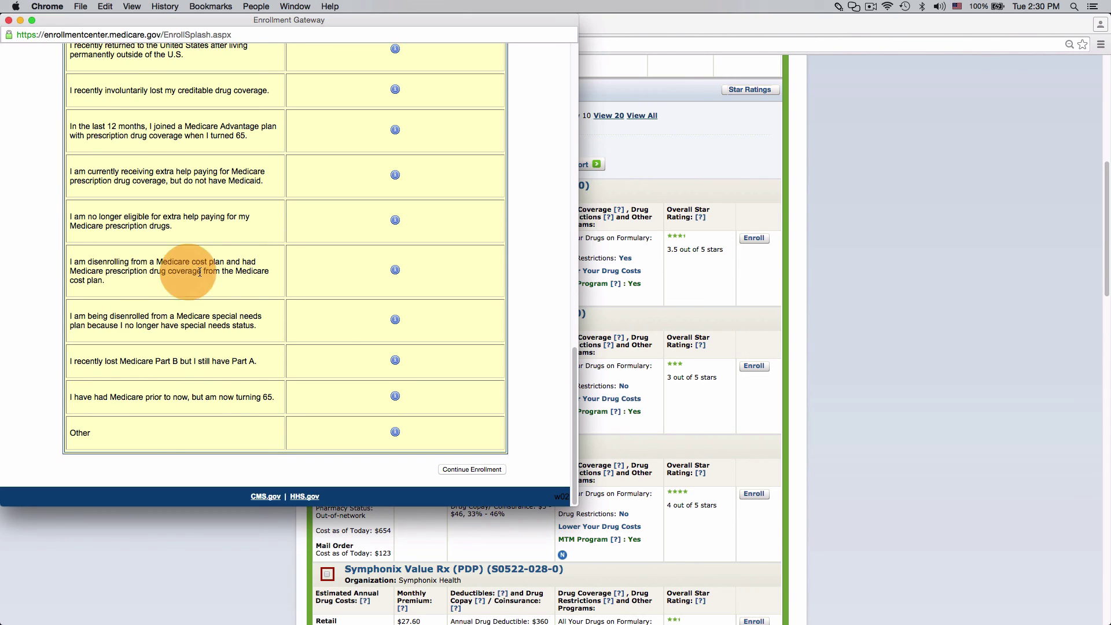
click(460, 469)
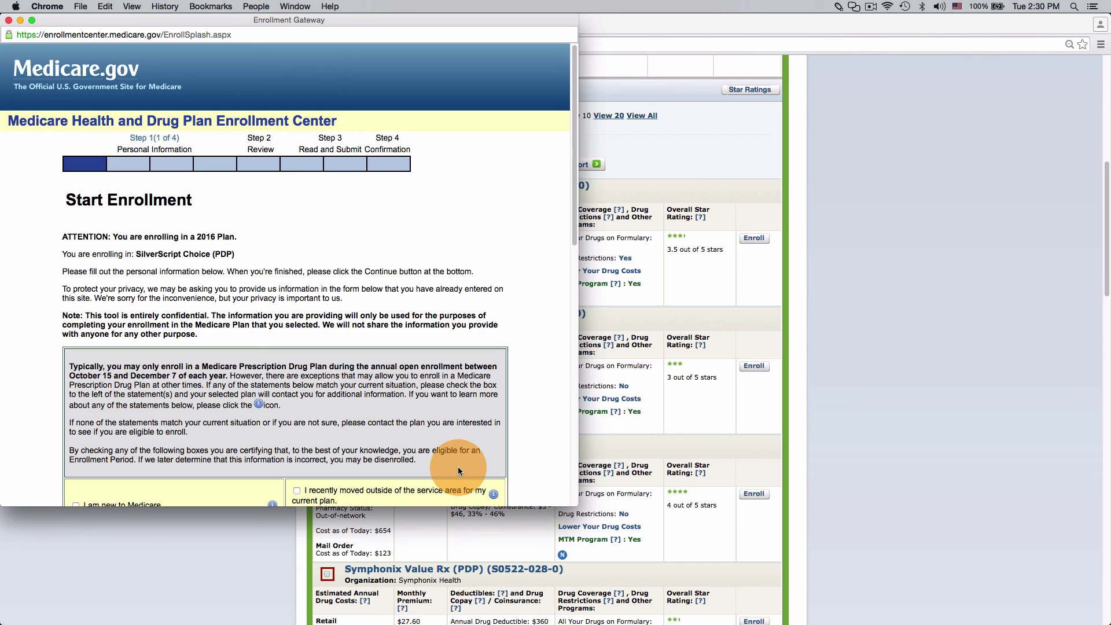
Step: Review the special enrollment statements in the personal information step, and close the enrollment window without filling it in
scroll(166, 280, down, 2)
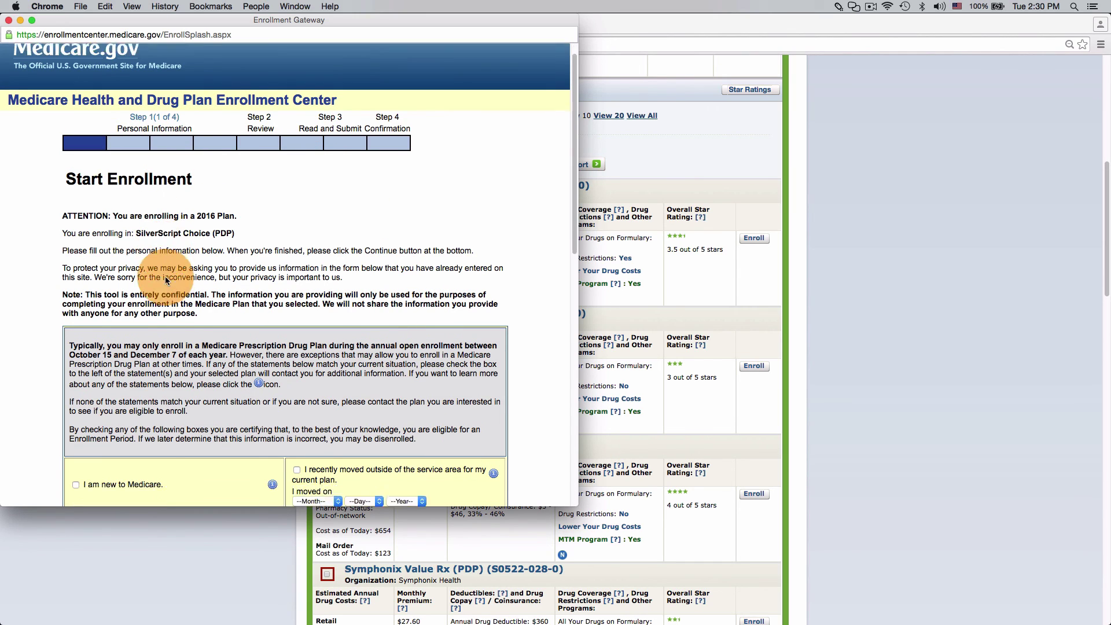
scroll(165, 276, down, 8)
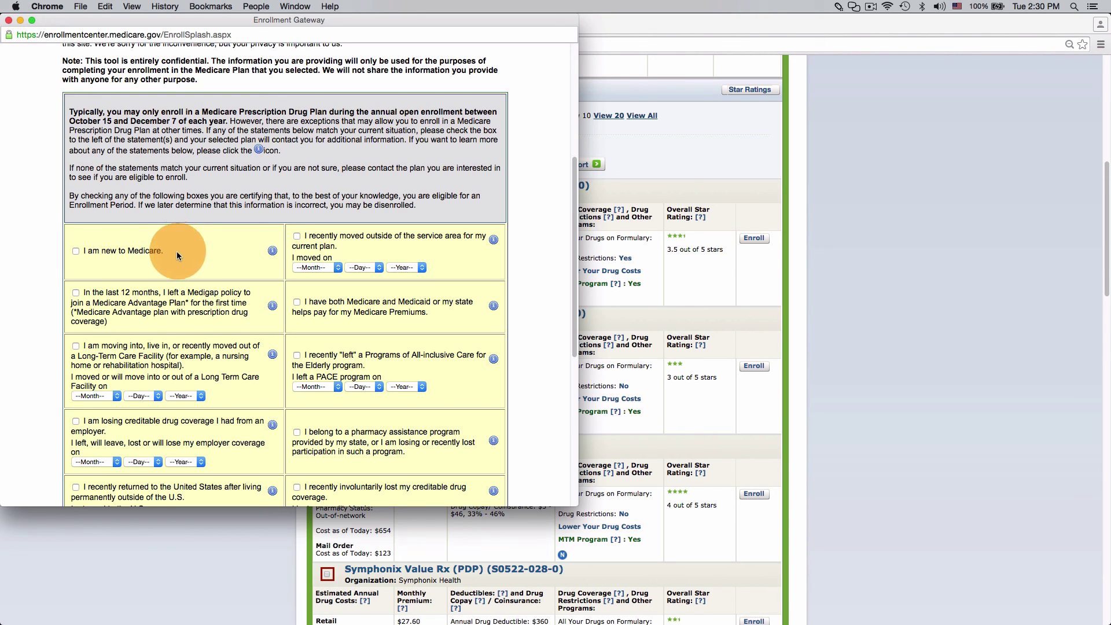
scroll(173, 260, down, 10)
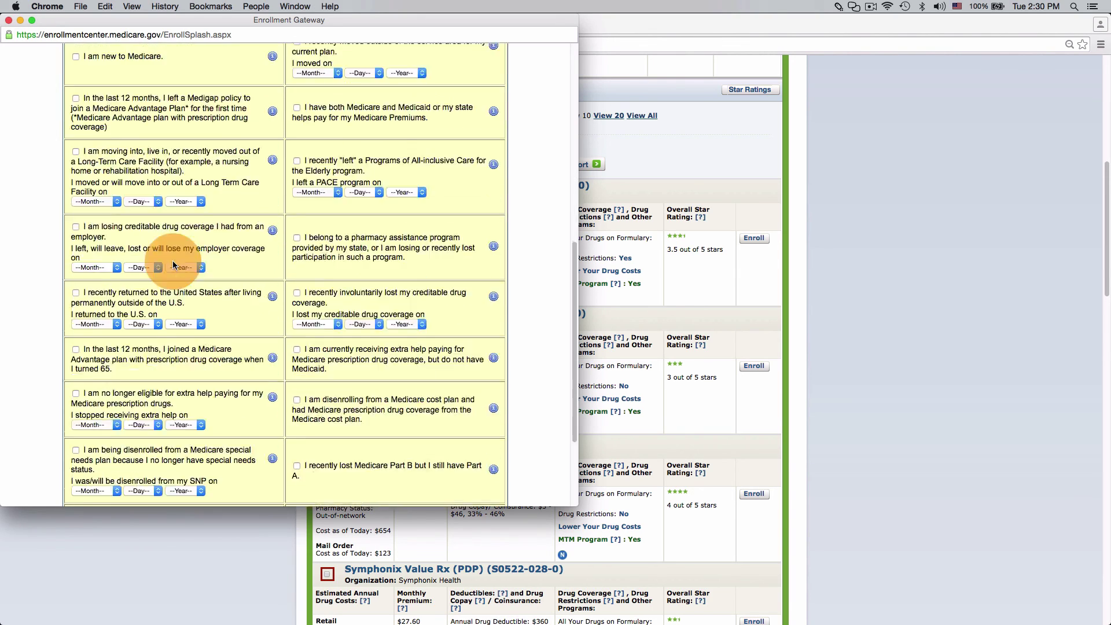
scroll(172, 264, up, 15)
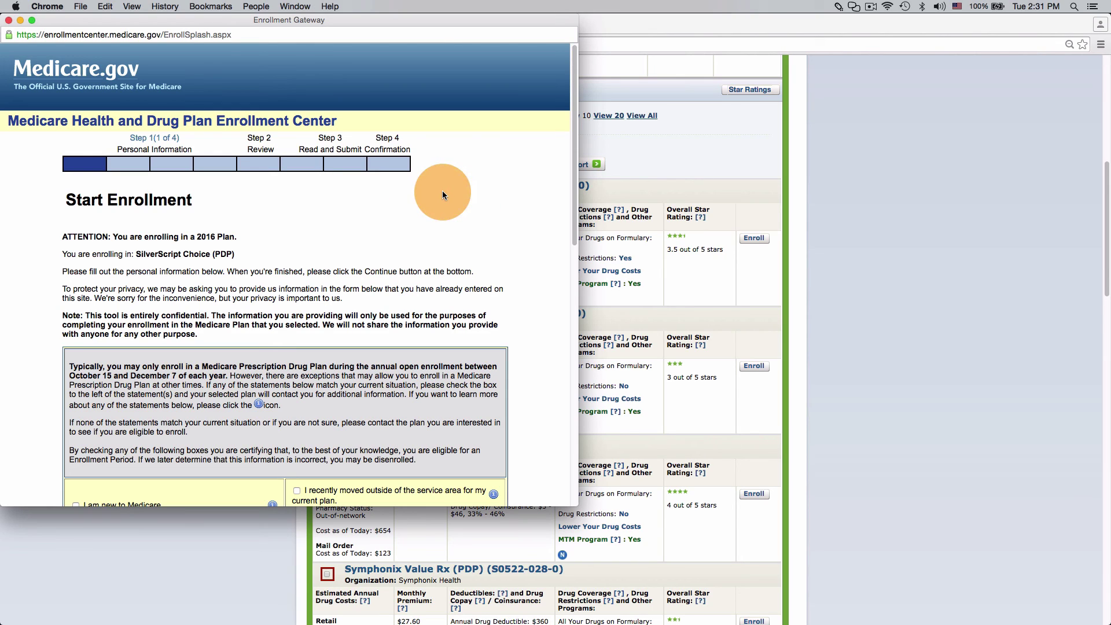
click(9, 20)
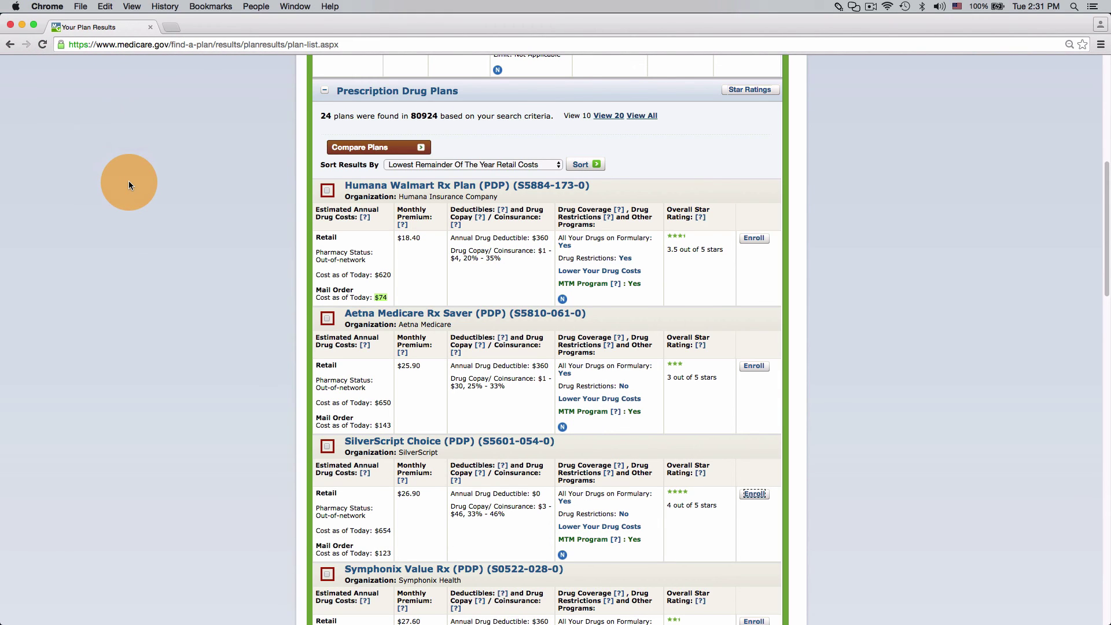